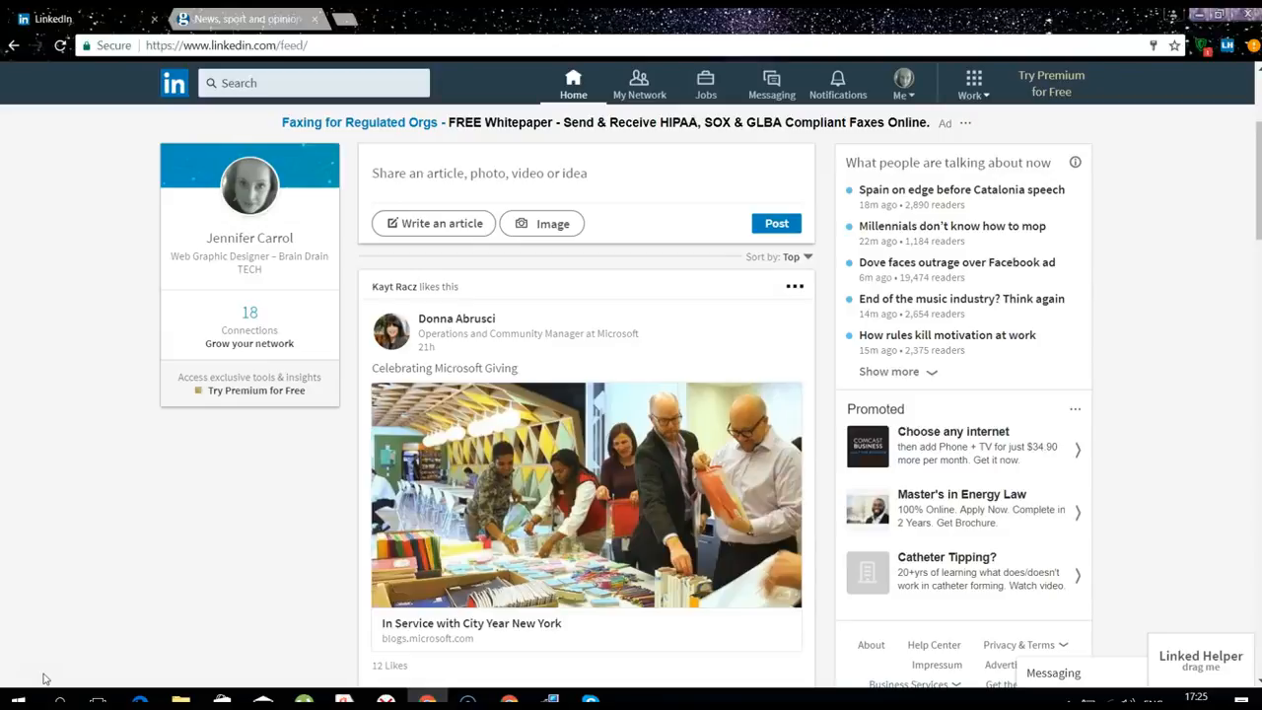
Open Linked Helper and choose the 'Collect, Select & Invite 2nd & 3rd contacts' mode
click(1203, 663)
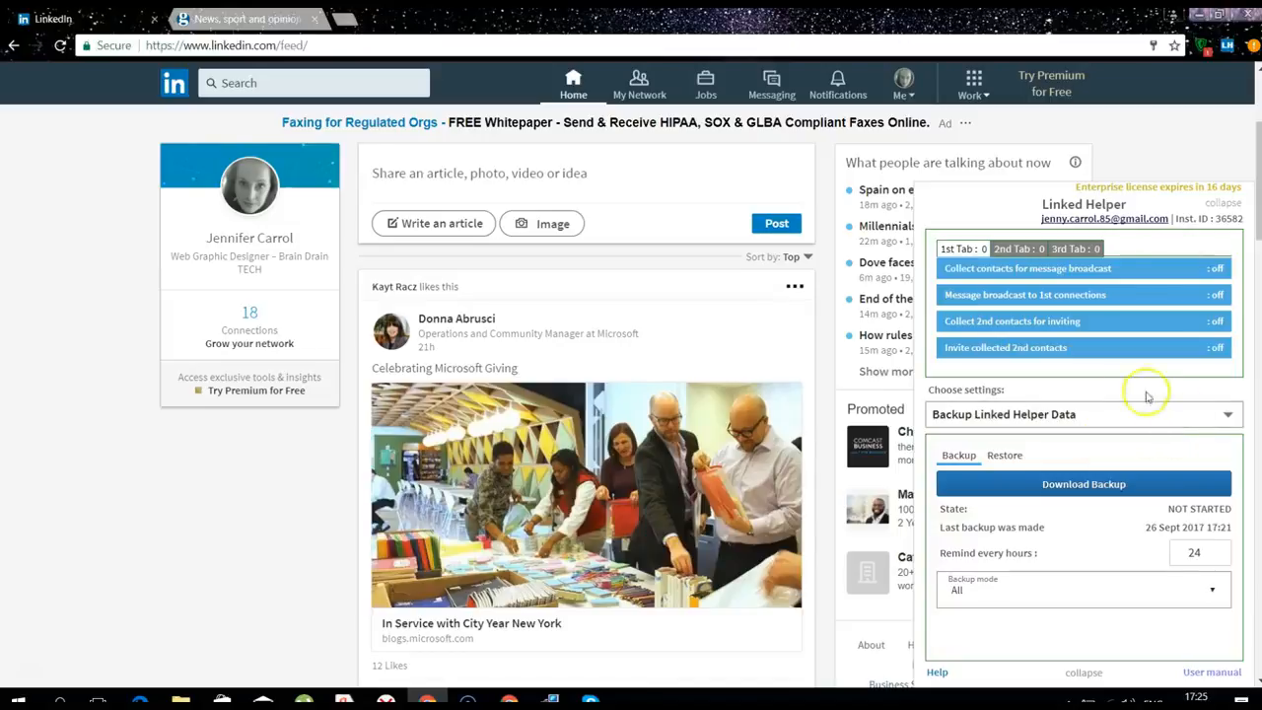
click(1035, 414)
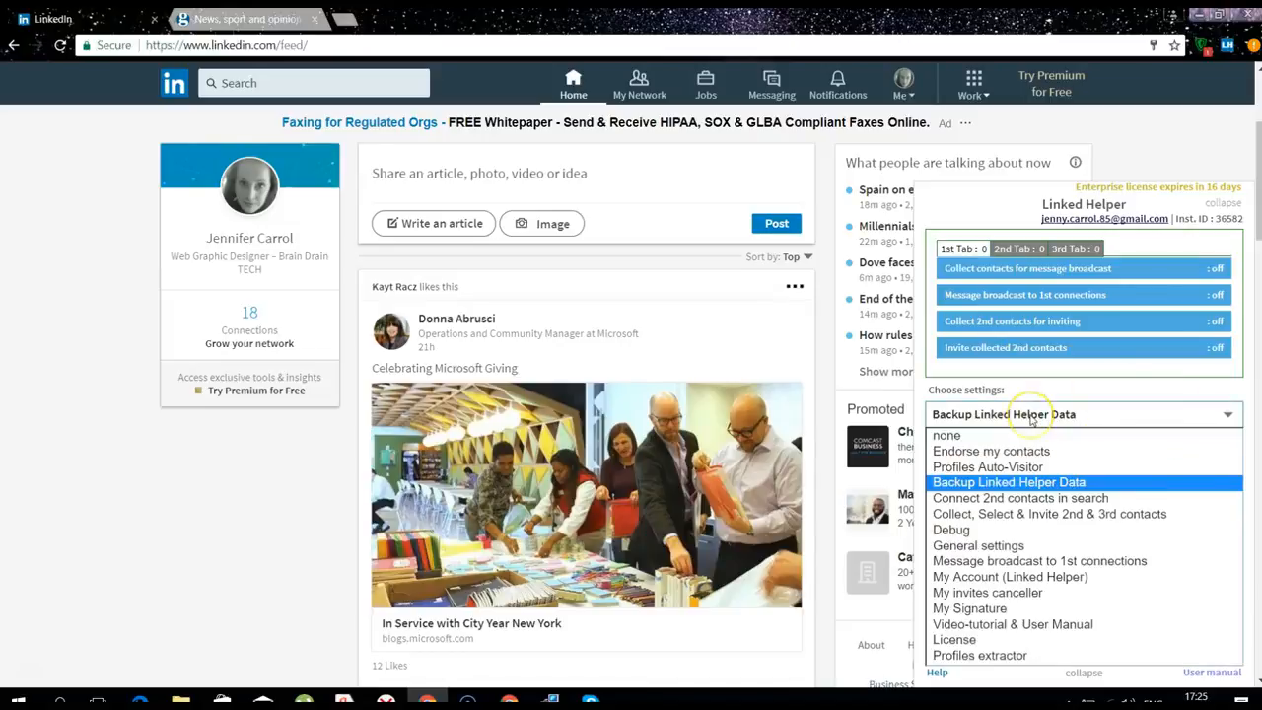
click(1036, 514)
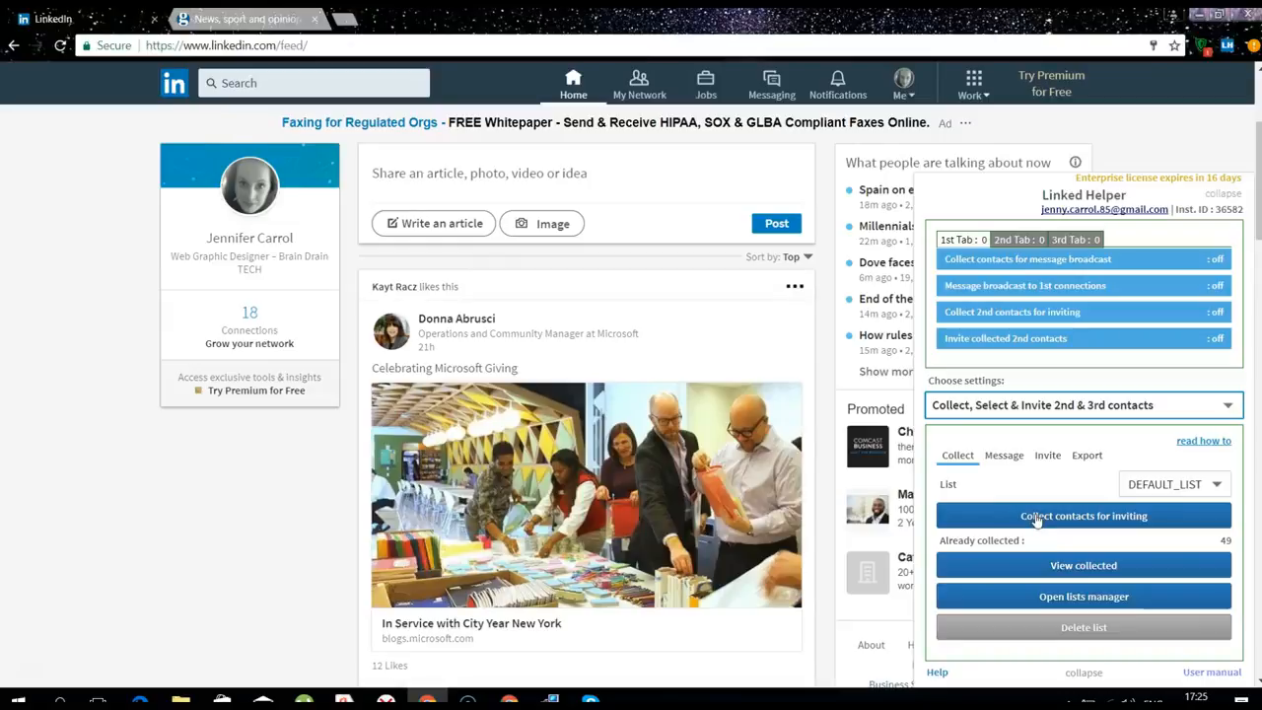
Create a new invites list named 'Dir of Marketing Boston'
click(1138, 495)
click(1142, 510)
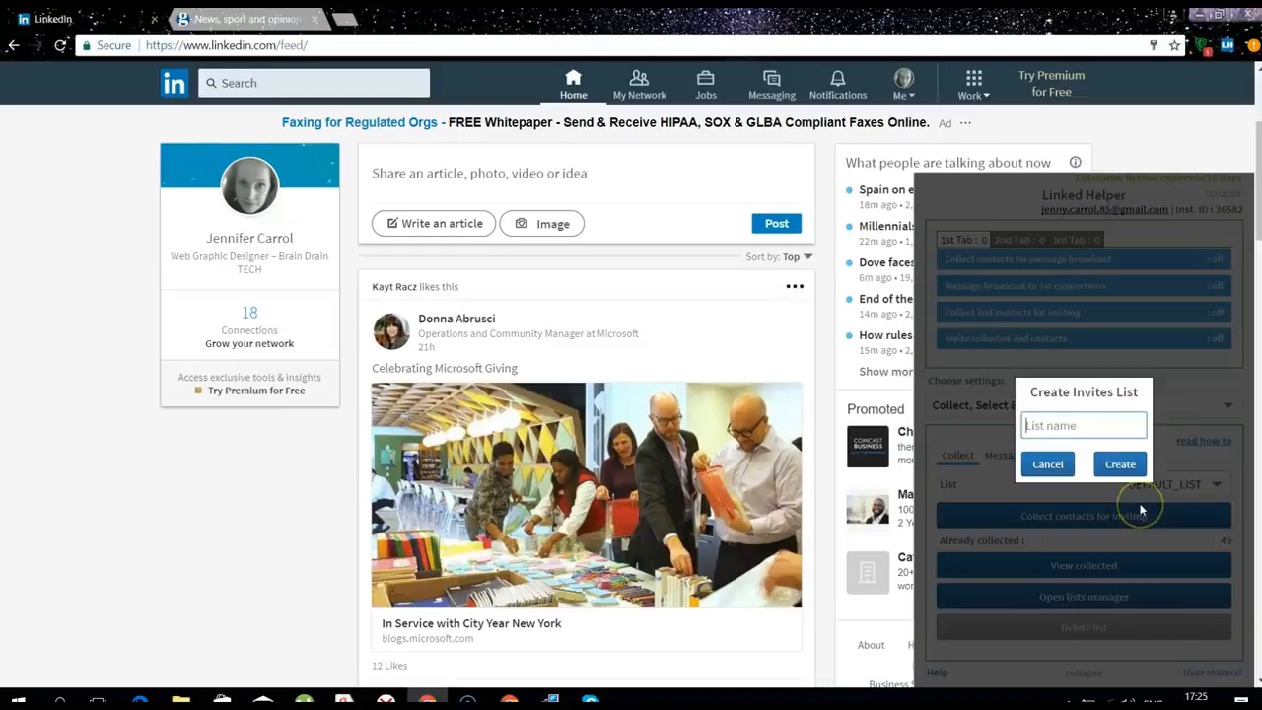
text(Dir)
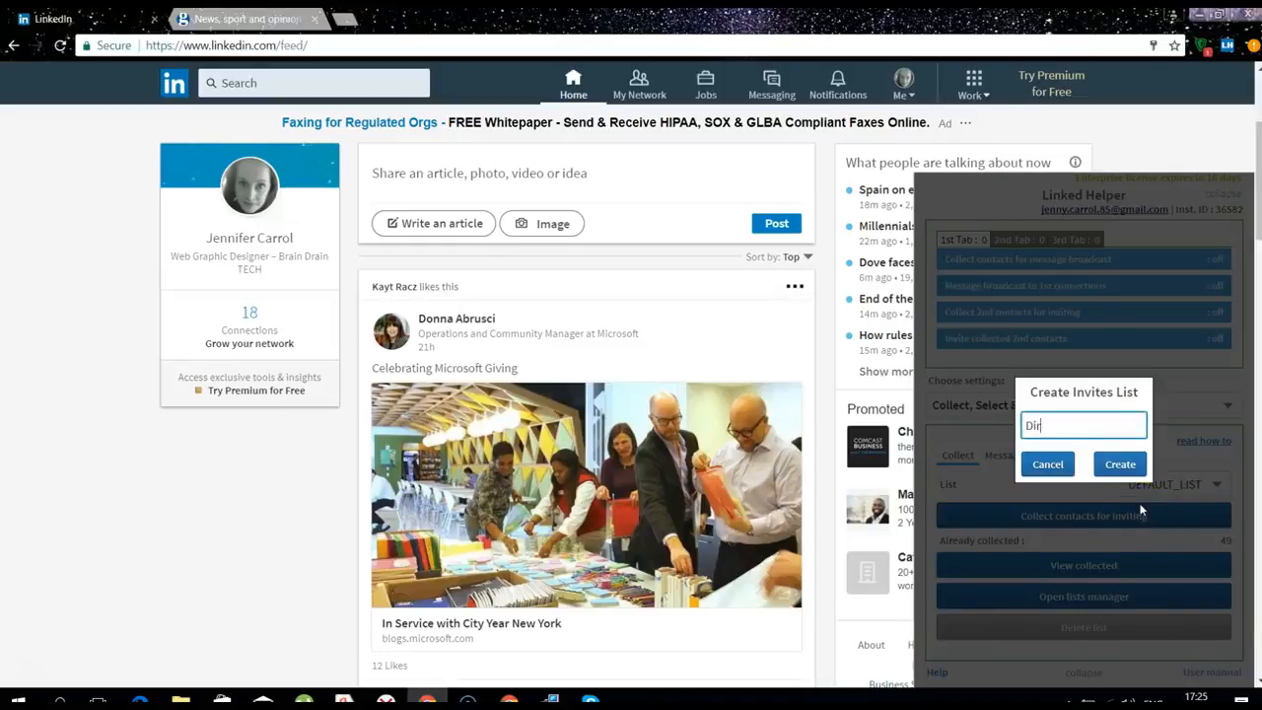
text( of Marketing Boston)
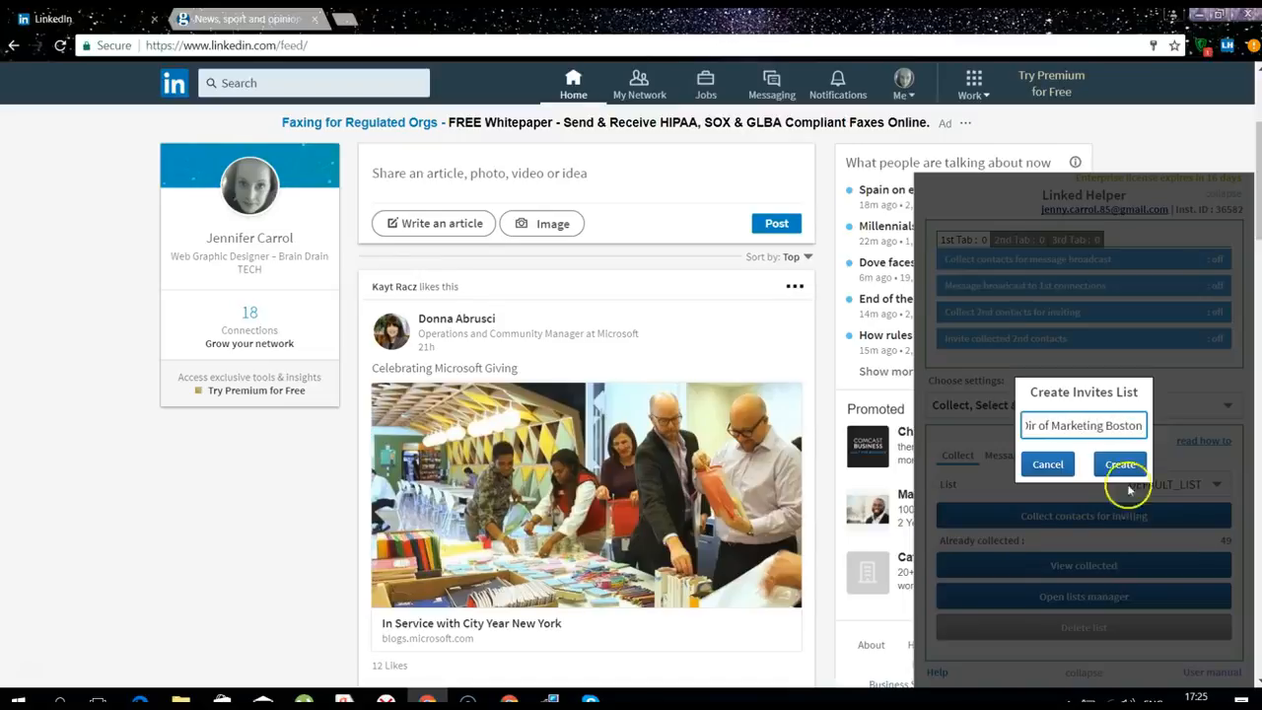
click(1119, 463)
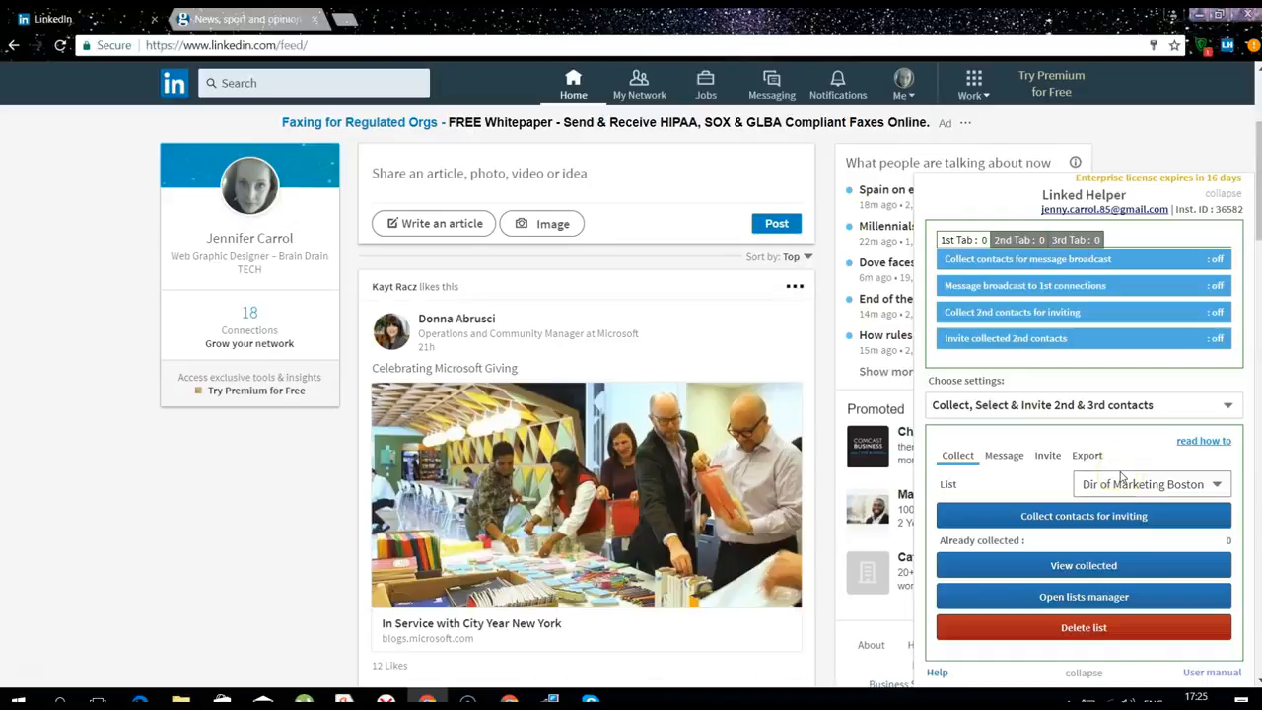
Run an empty LinkedIn people search filtered to 2nd and 3rd+ connections
click(358, 85)
click(410, 83)
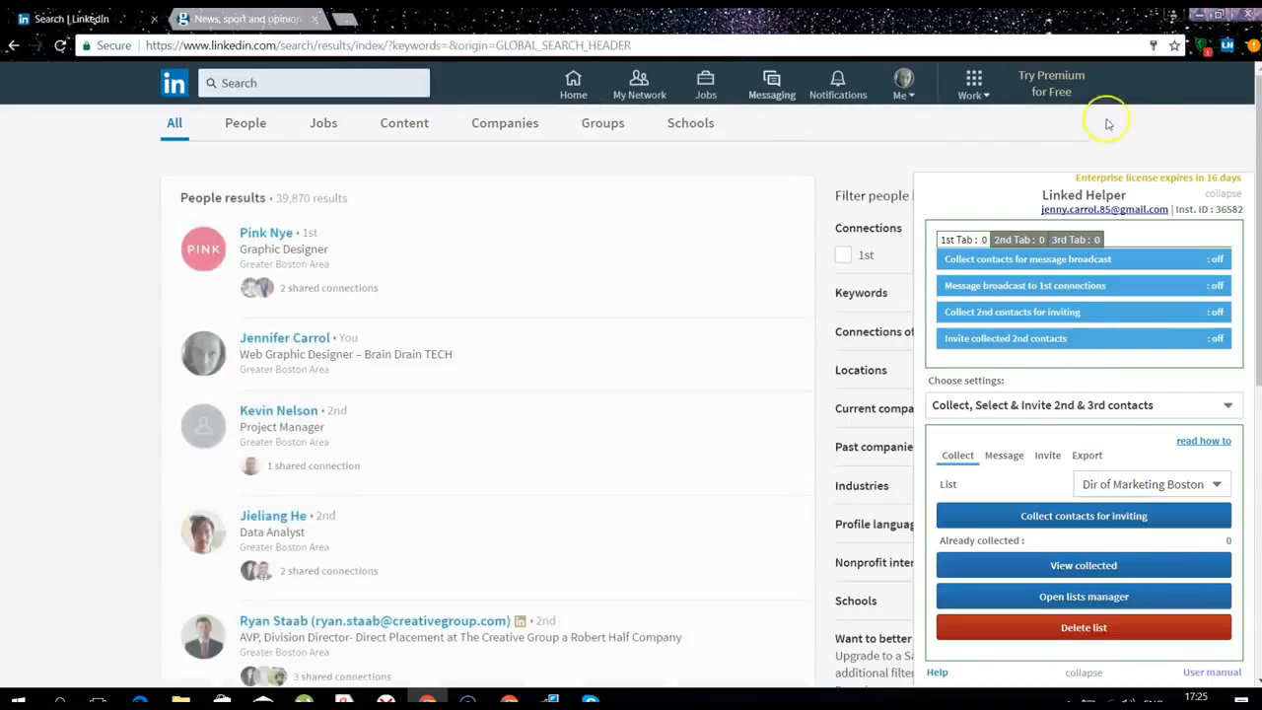
click(1221, 196)
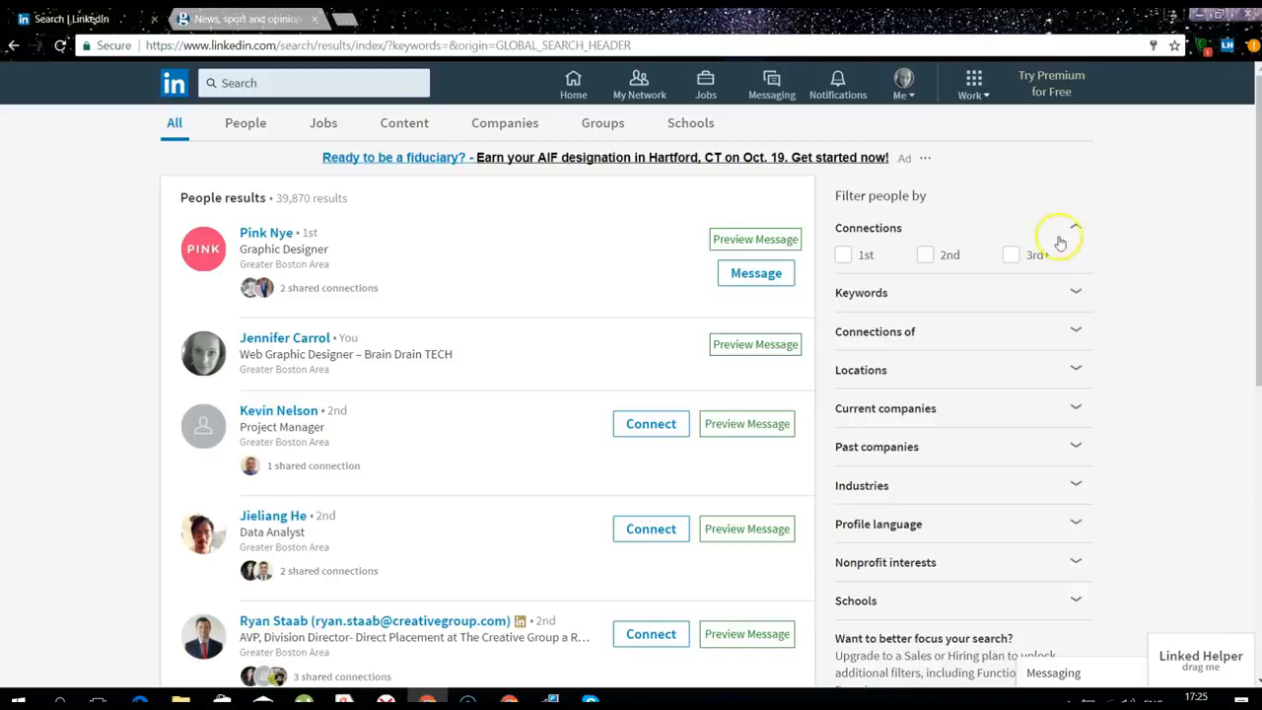
click(923, 254)
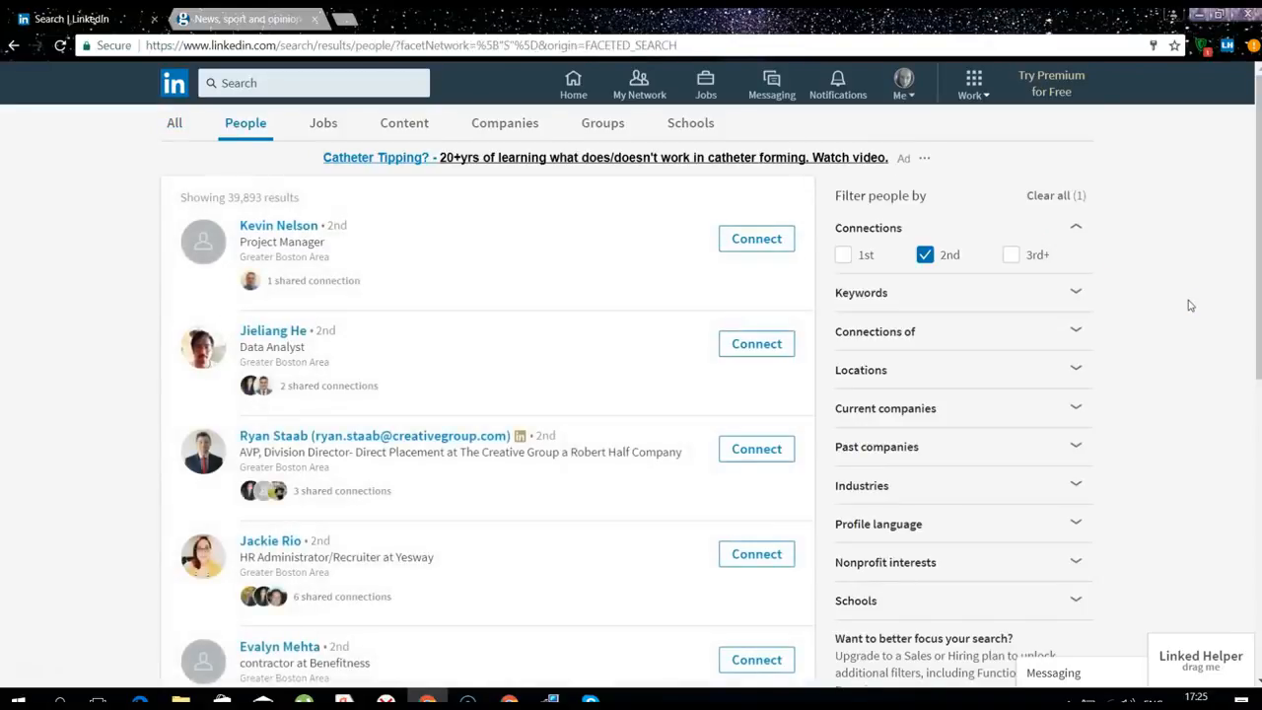
click(1055, 260)
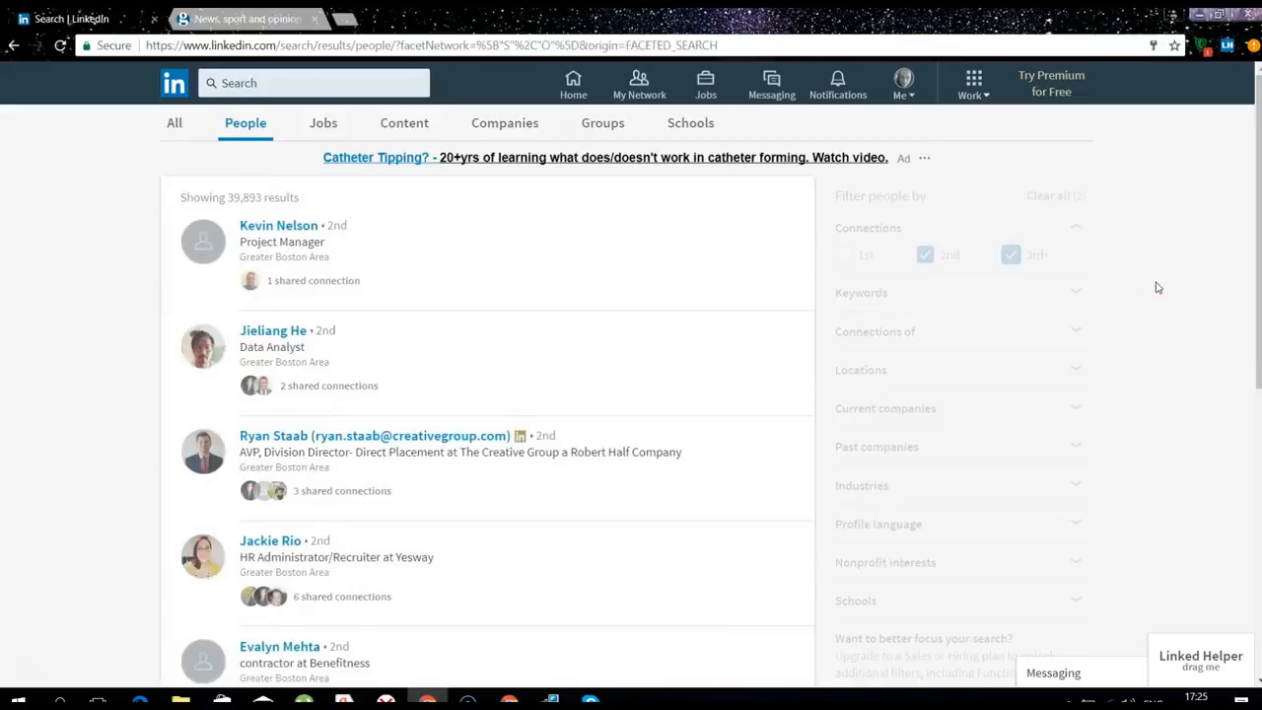
click(1015, 266)
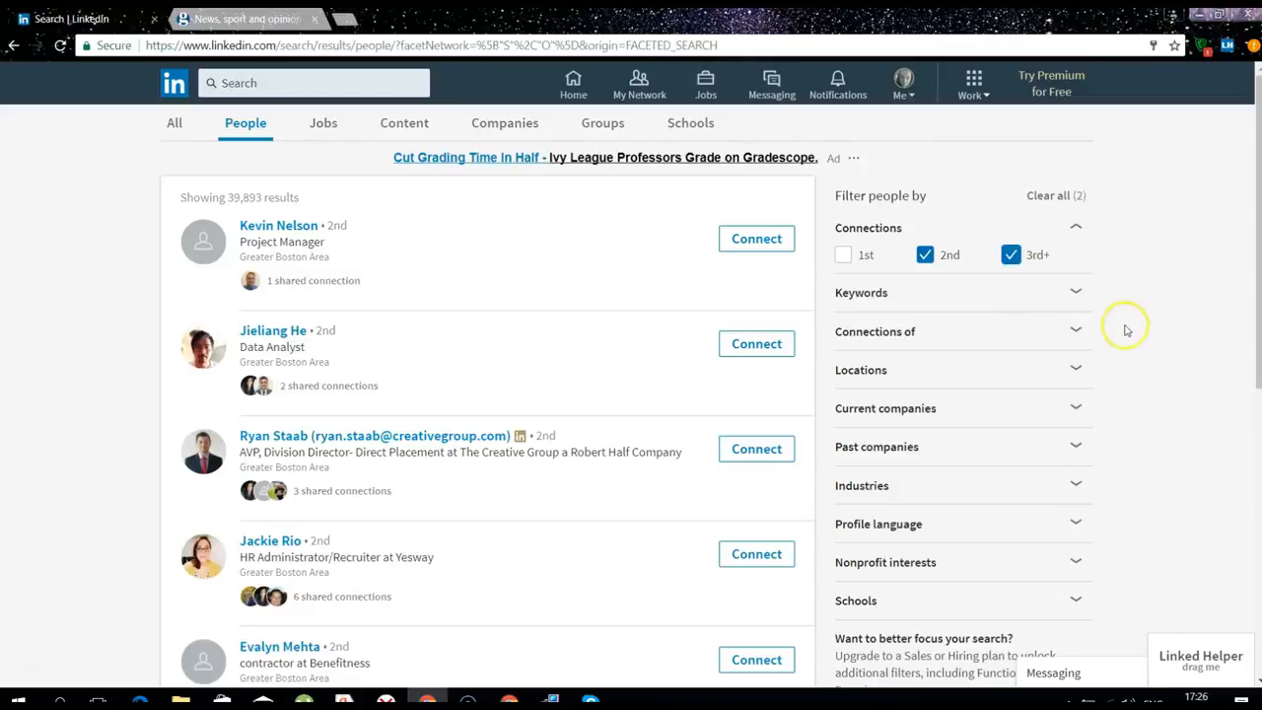
Filter the results by title 'Director of Marketing' and location Greater Boston Area
click(1071, 293)
click(923, 445)
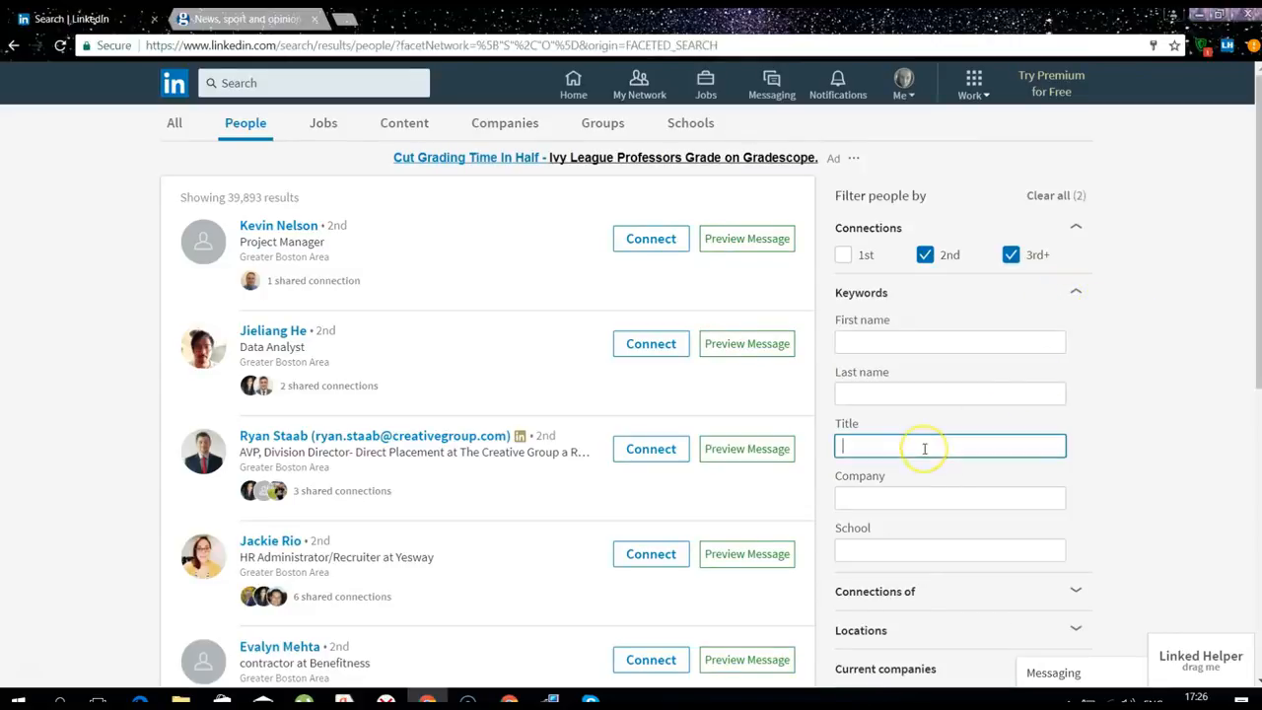
text(Director )
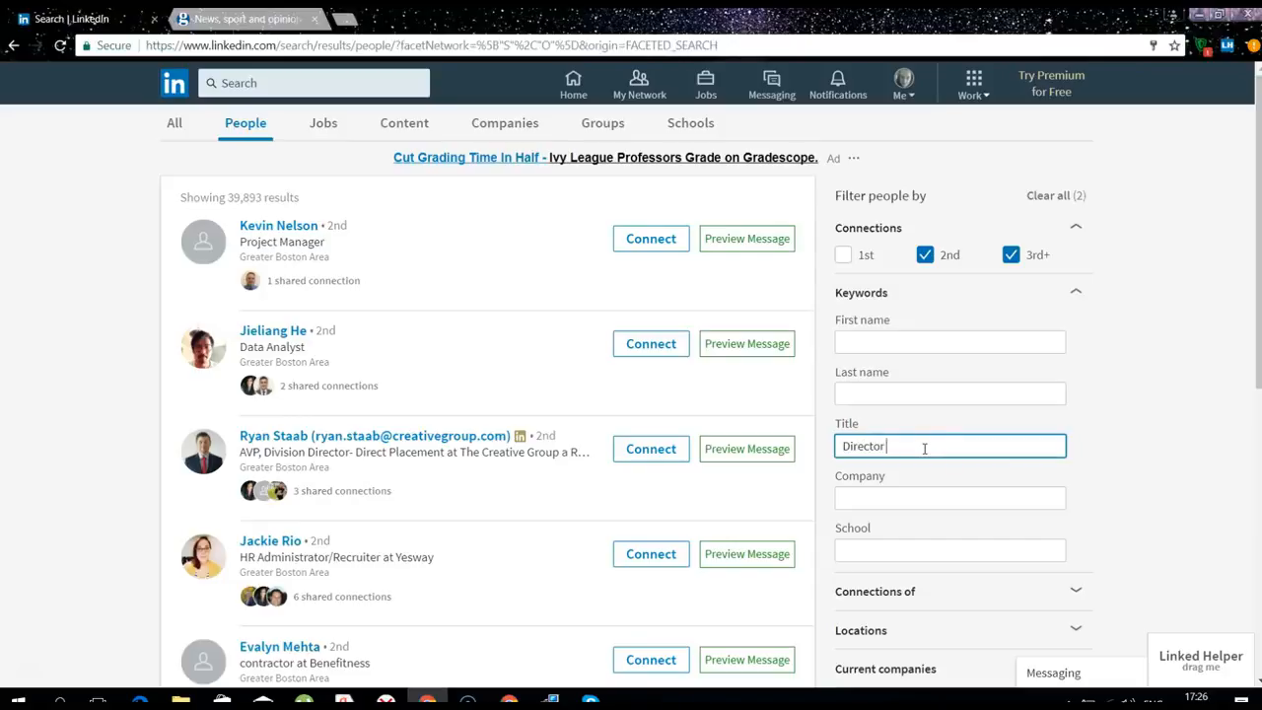
text(of Marketing)
click(1116, 415)
scroll(1124, 419, down, 2)
scroll(1127, 420, down, 1)
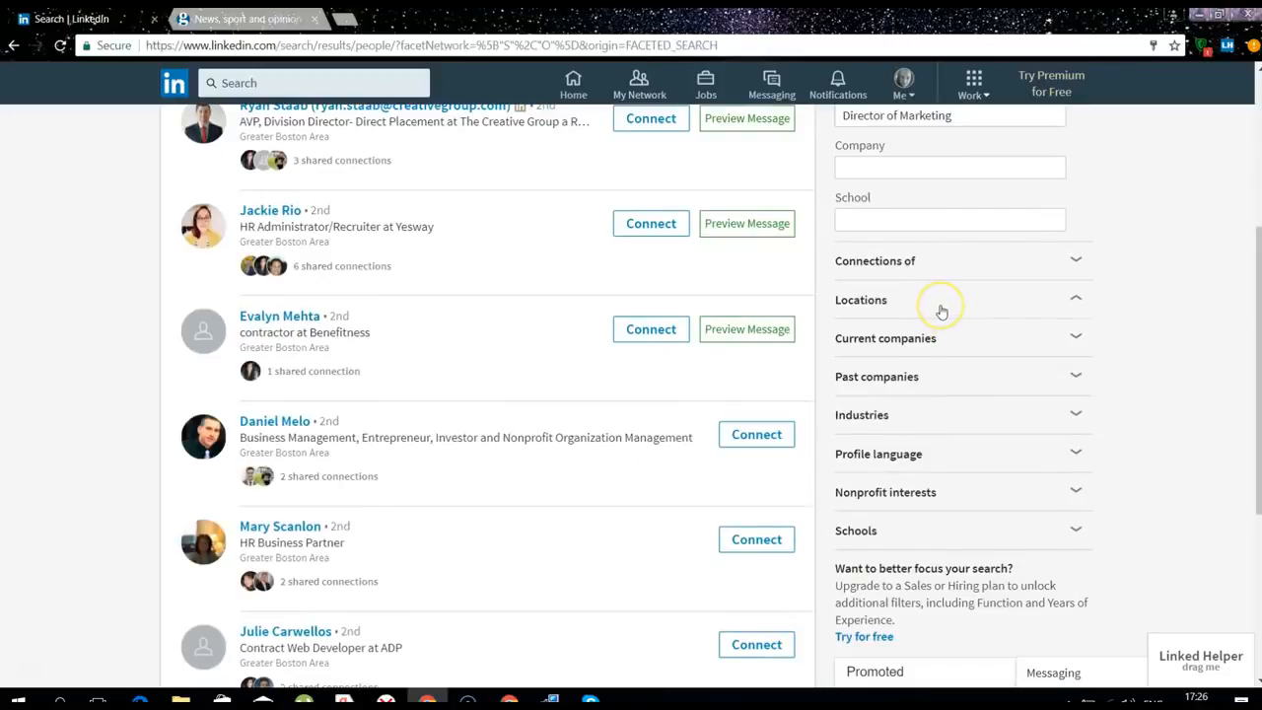
click(893, 353)
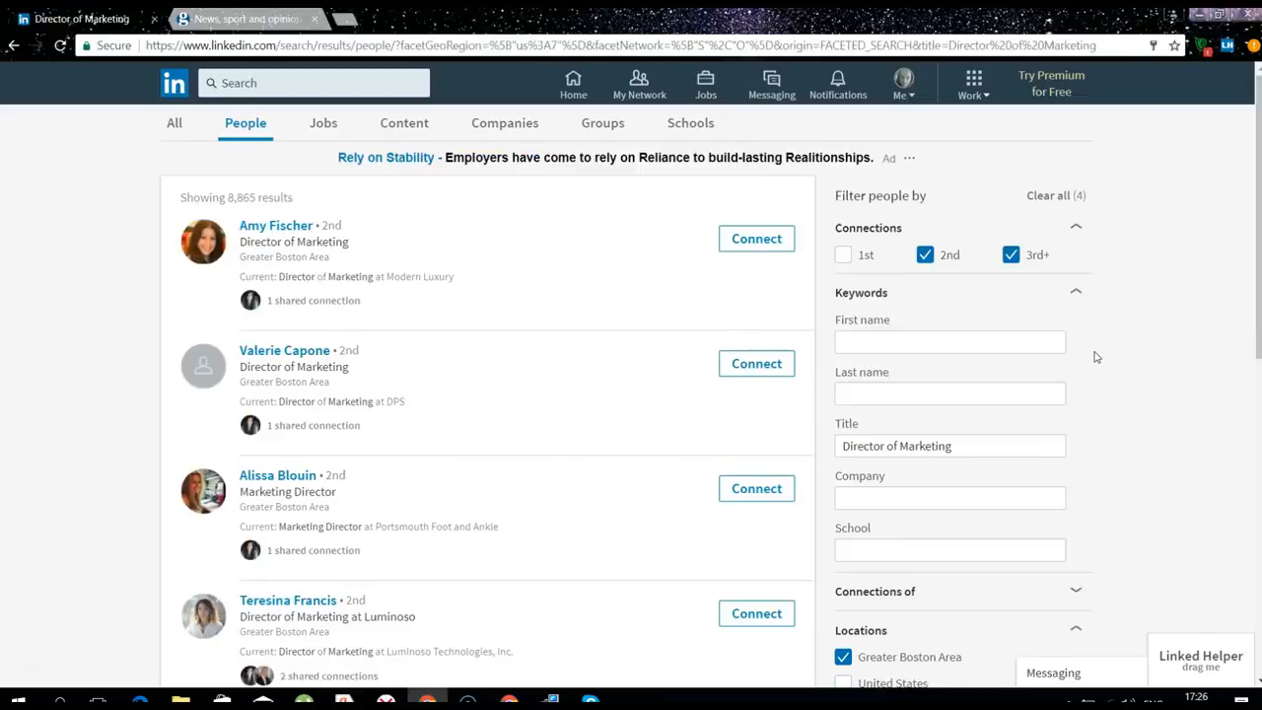
click(1198, 658)
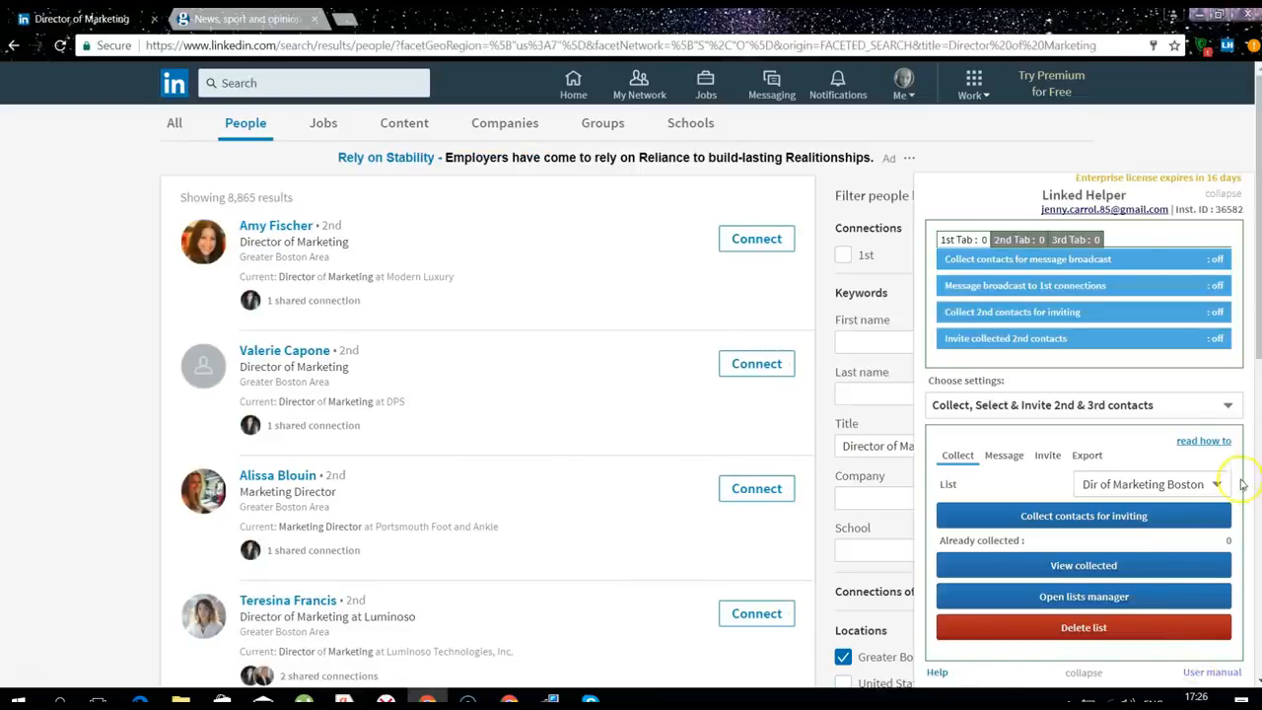
Collect the filtered search results into the list, stopping once 60 contacts are gathered
click(1119, 520)
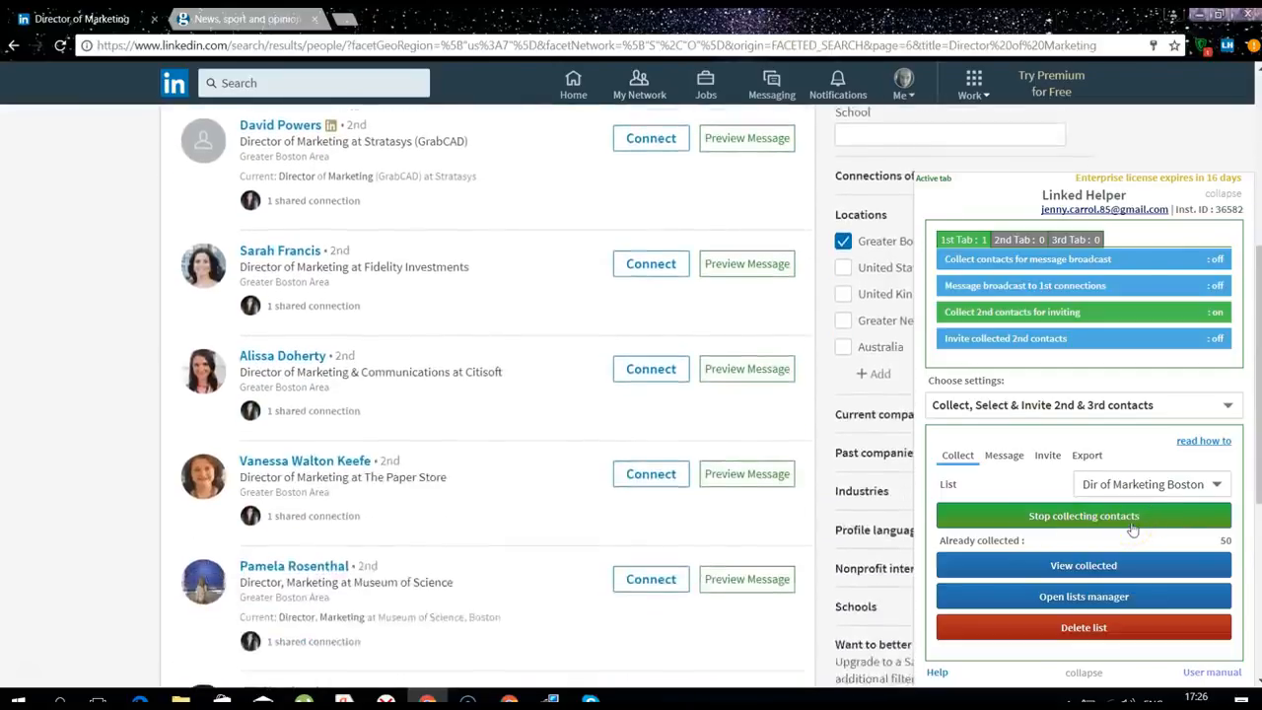
click(1132, 523)
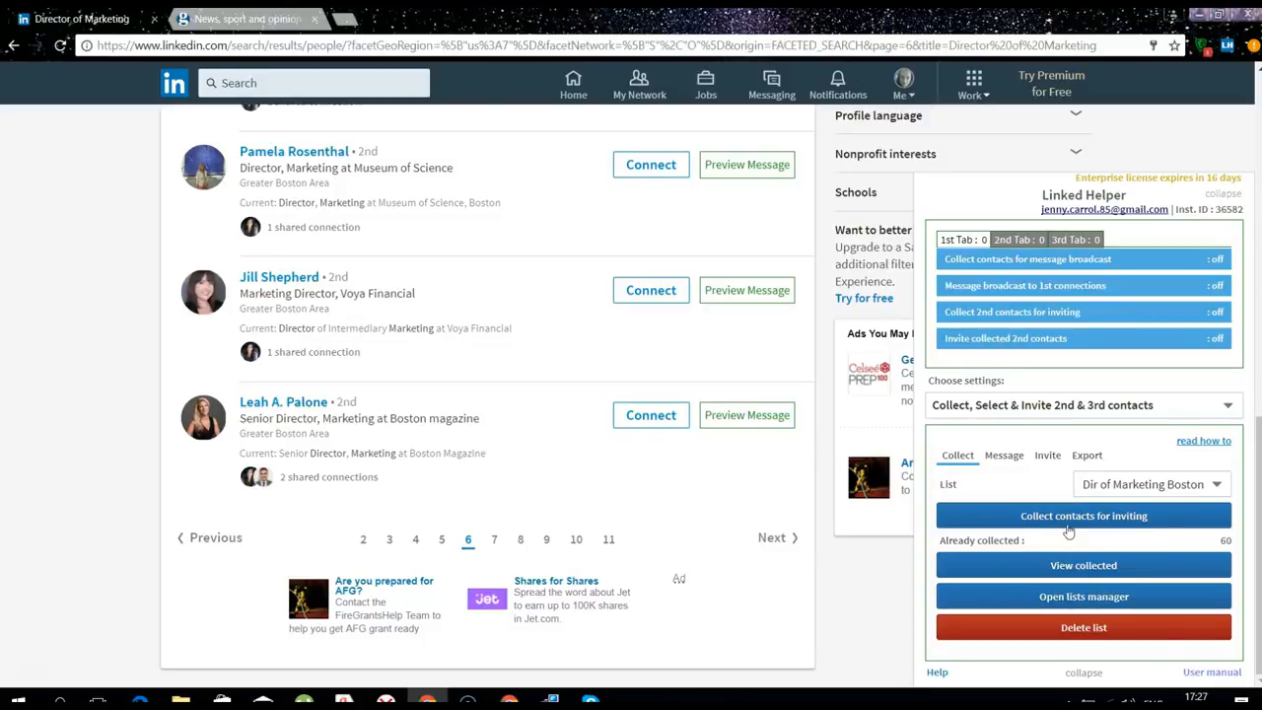
Write 'Hello {firstname}' and an introduction as a freelance graphic designer wanting to connect
click(1002, 455)
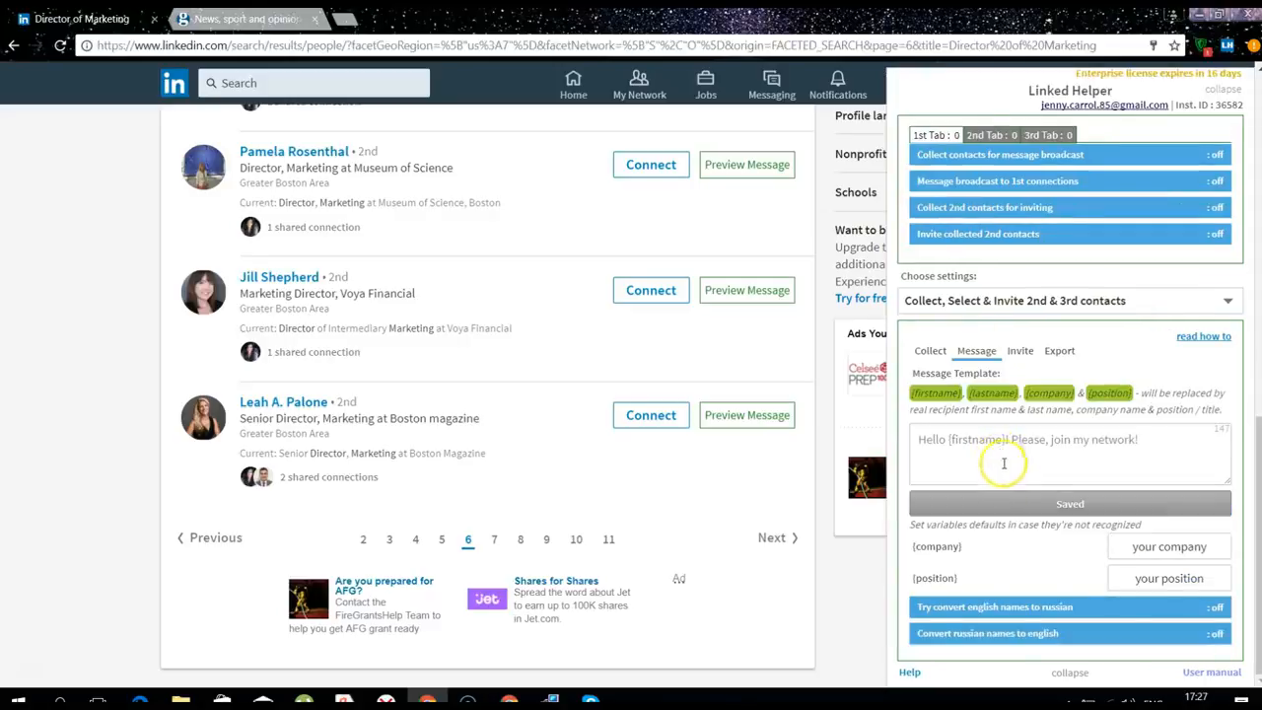
click(935, 440)
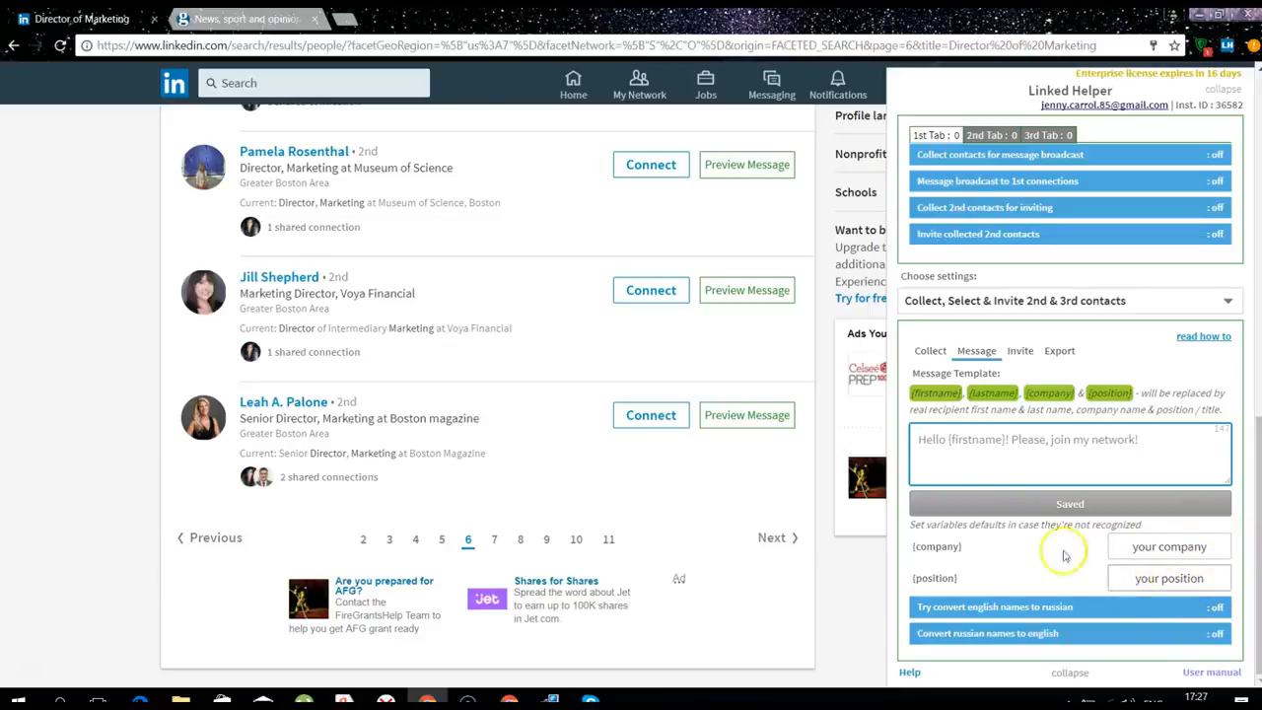
text(Hello,)
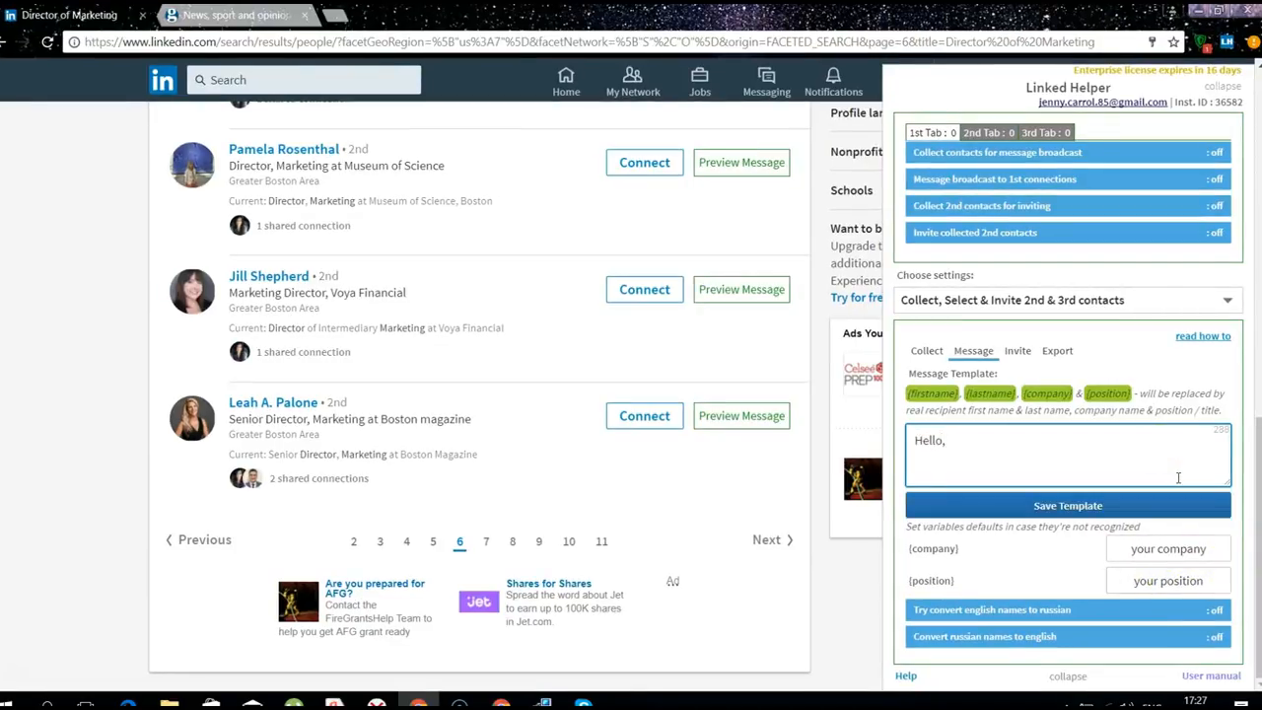
click(947, 393)
click(1007, 447)
key(Return)
text(I am Jenny, a f)
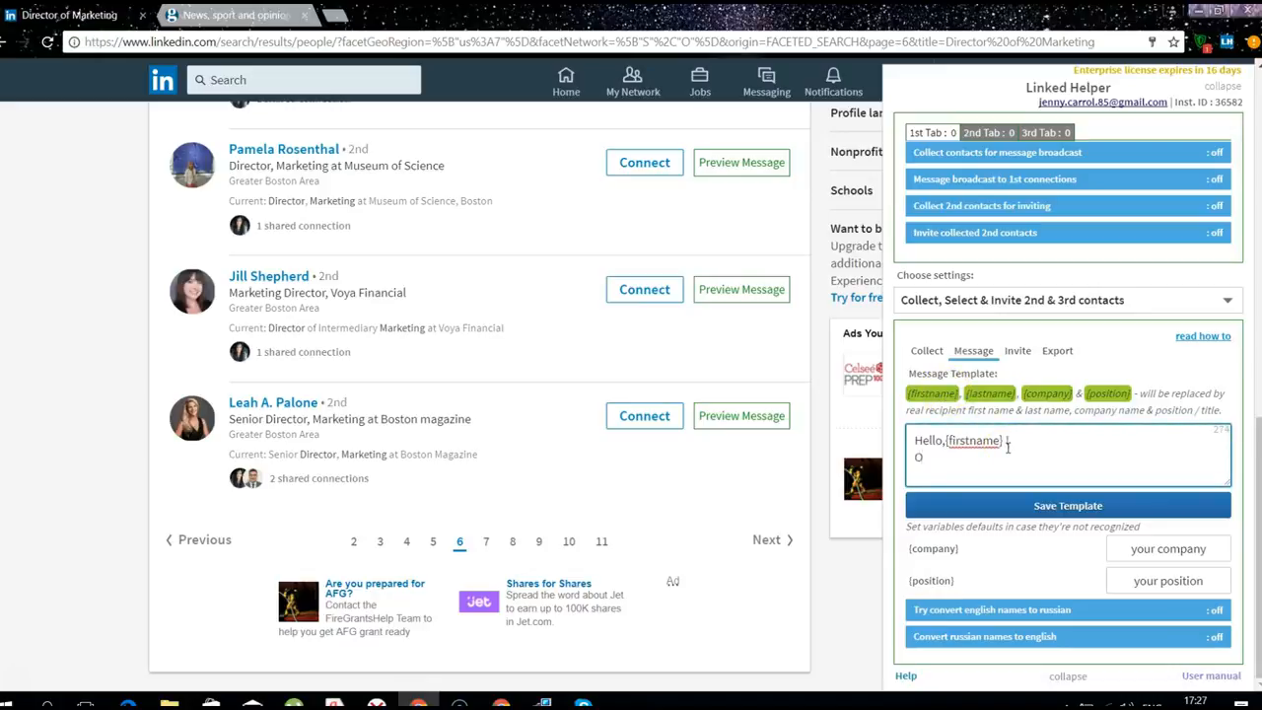
text(reelance graphic designer)
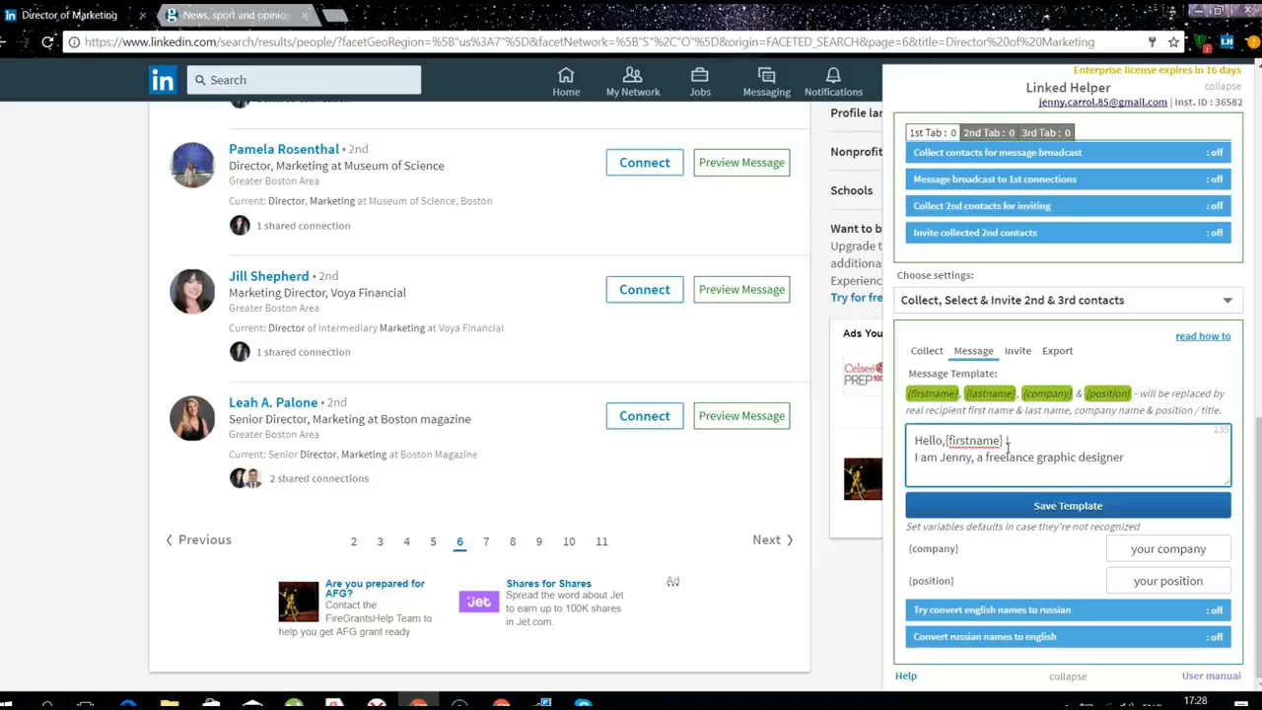
text(. I'd like to join your professional)
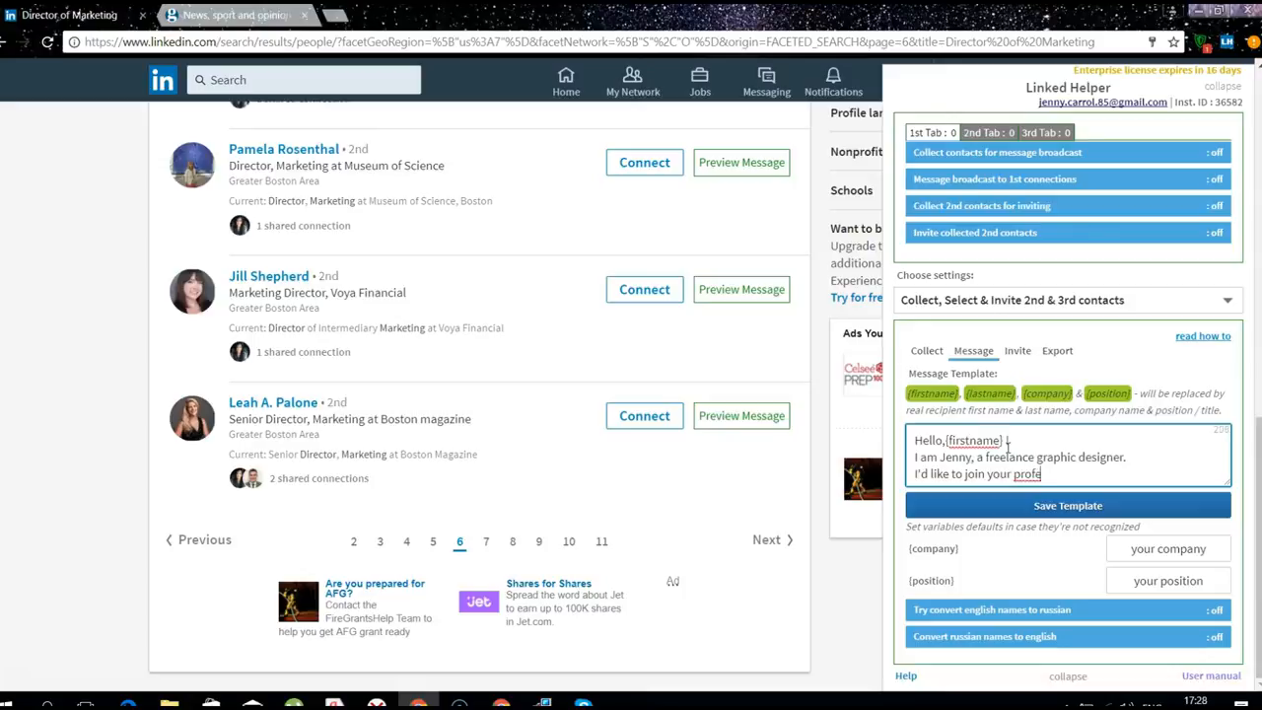
text( network.)
Add the closing 'Have a great day!' and the sender's e-mail address
key(Return)
text(Have)
text( a great)
text( day)
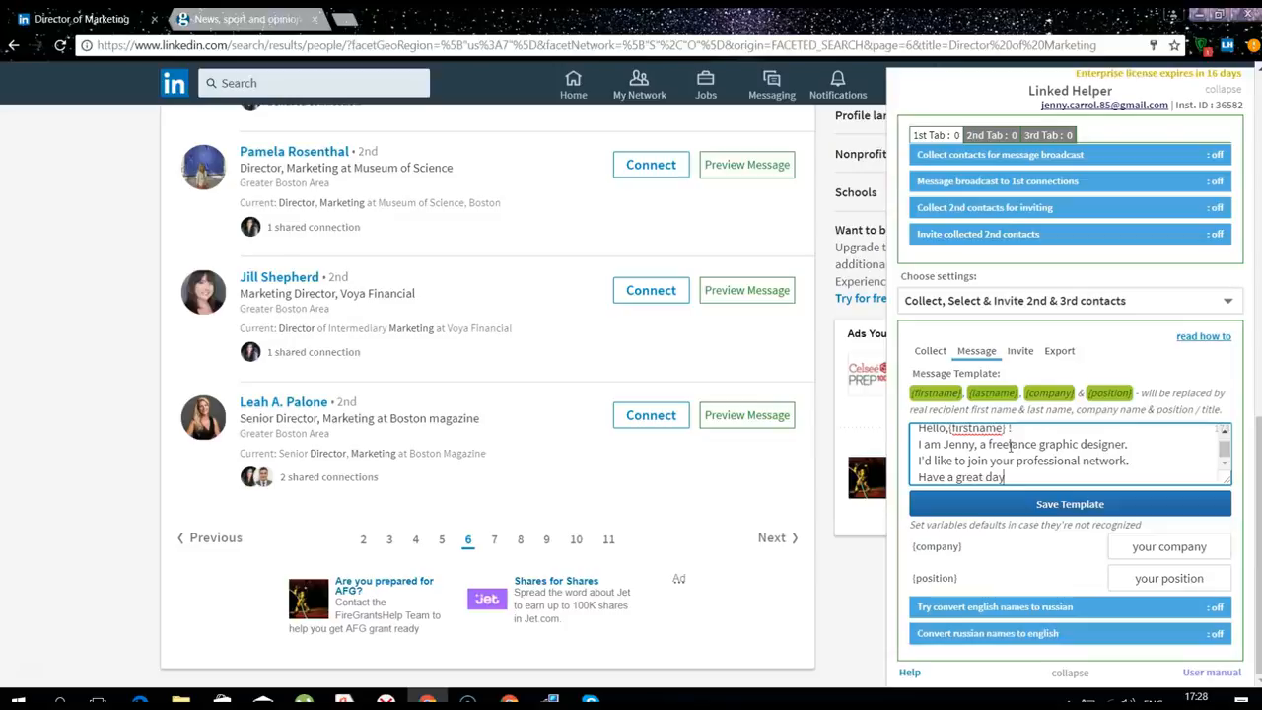
text(!)
key(Return)
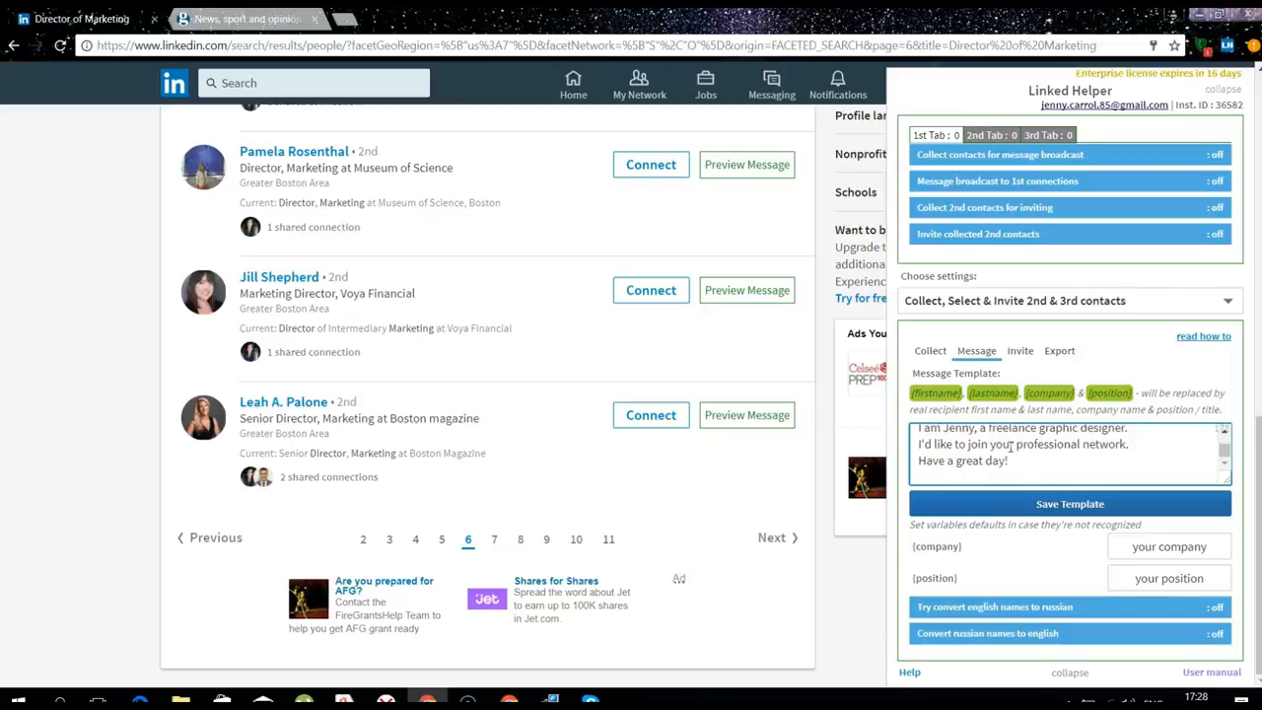
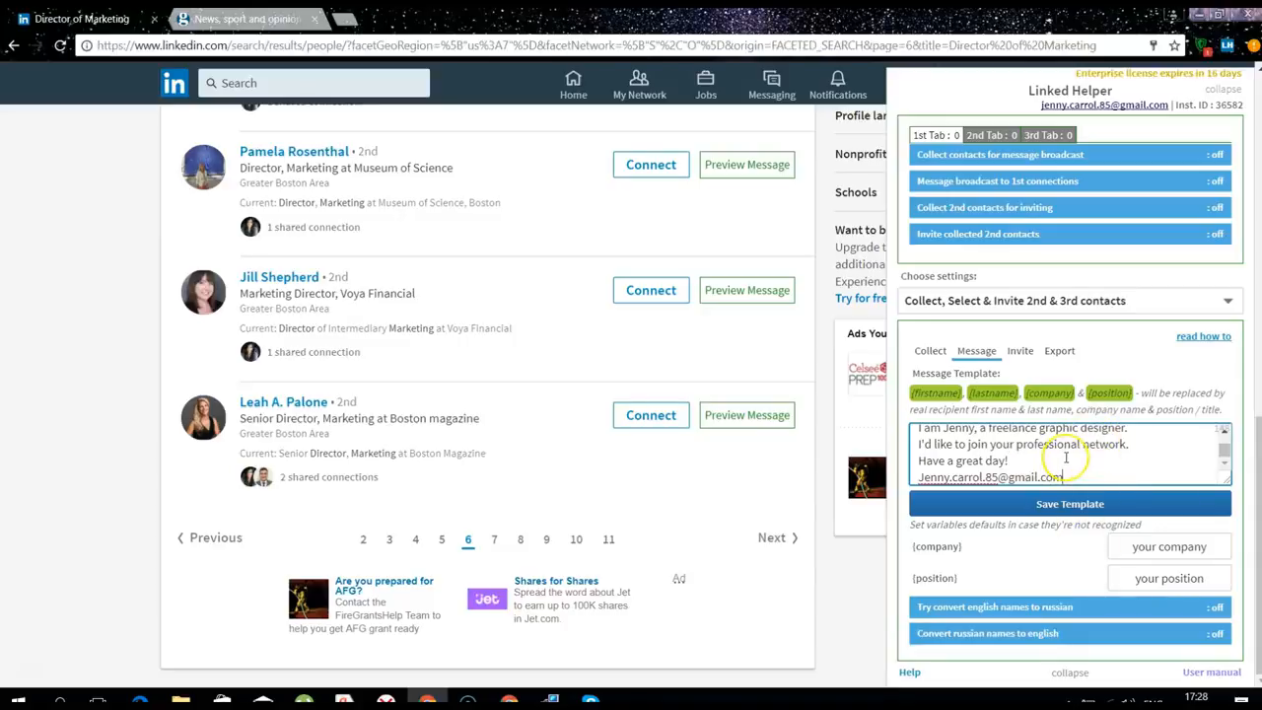
Save the invitation template and return to the Collect settings
scroll(1065, 458, up, 2)
click(949, 440)
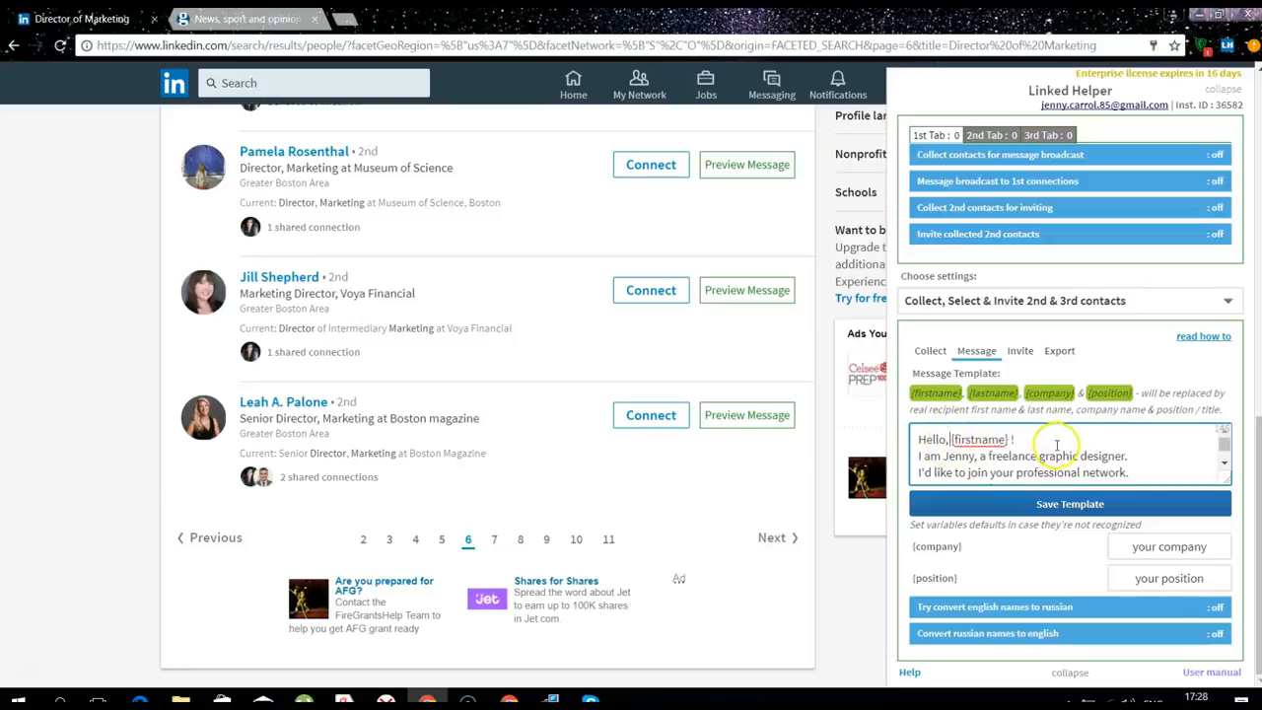
click(1073, 514)
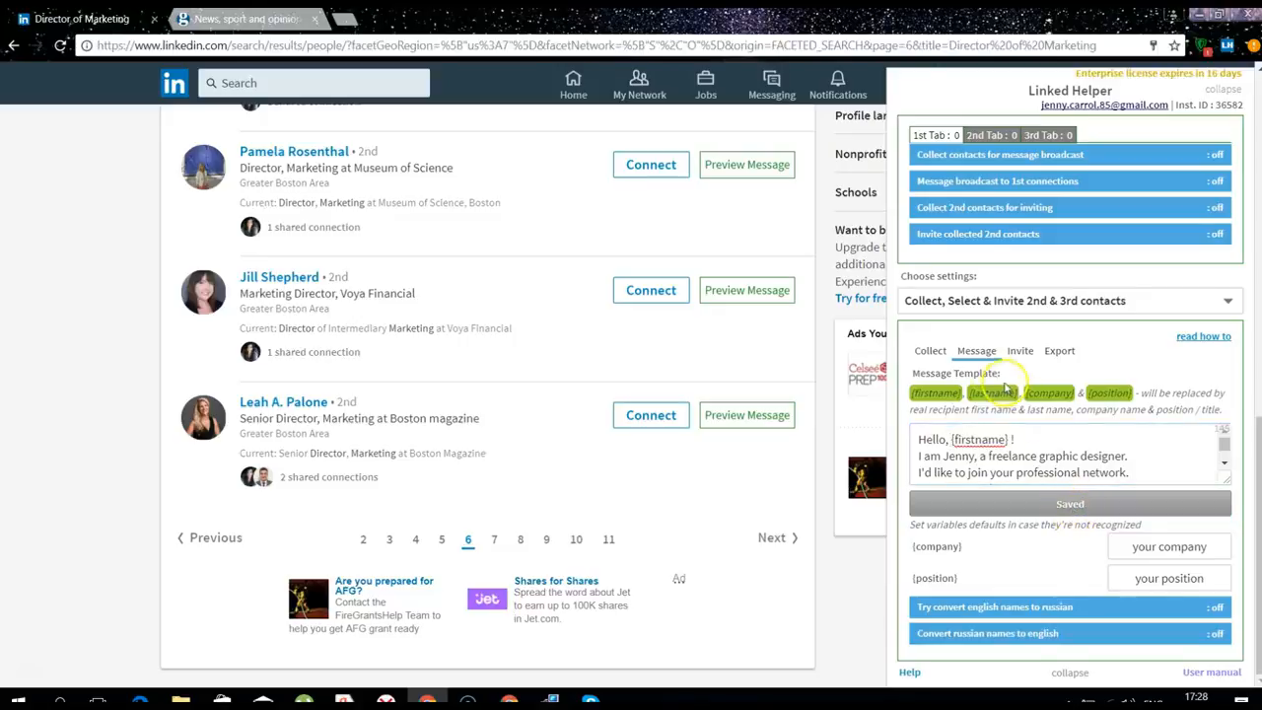
click(933, 355)
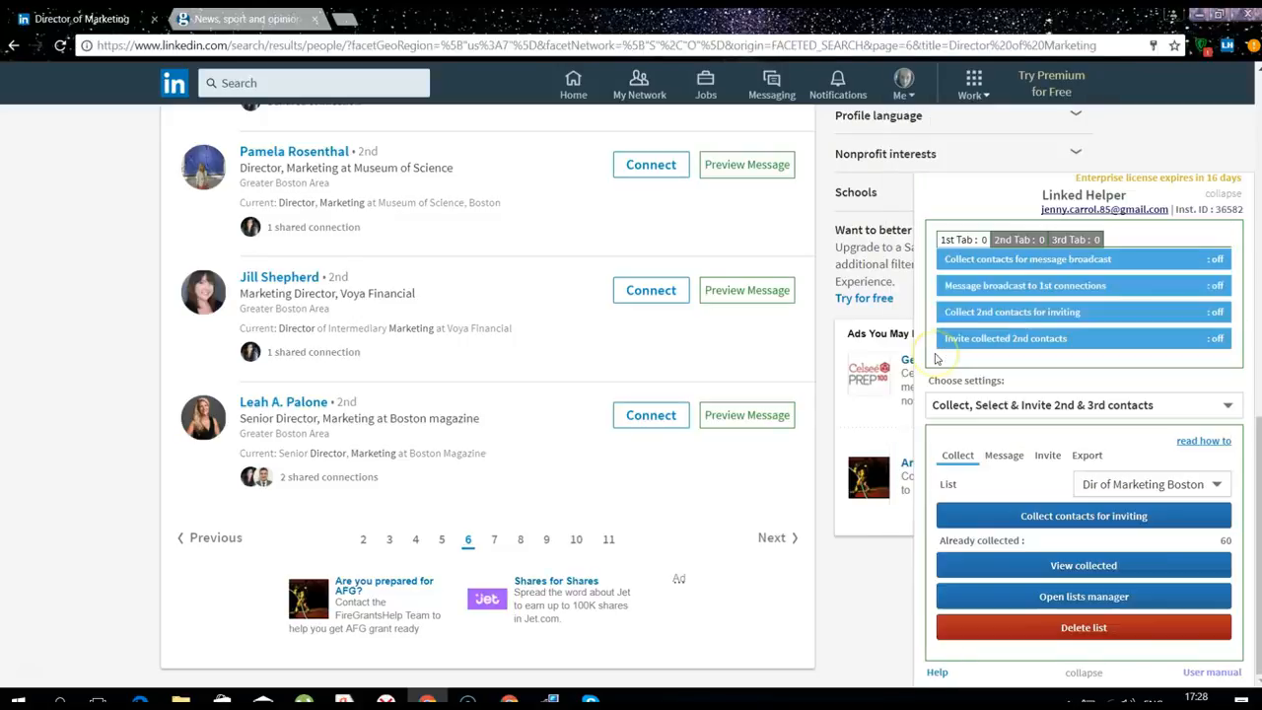
click(1072, 568)
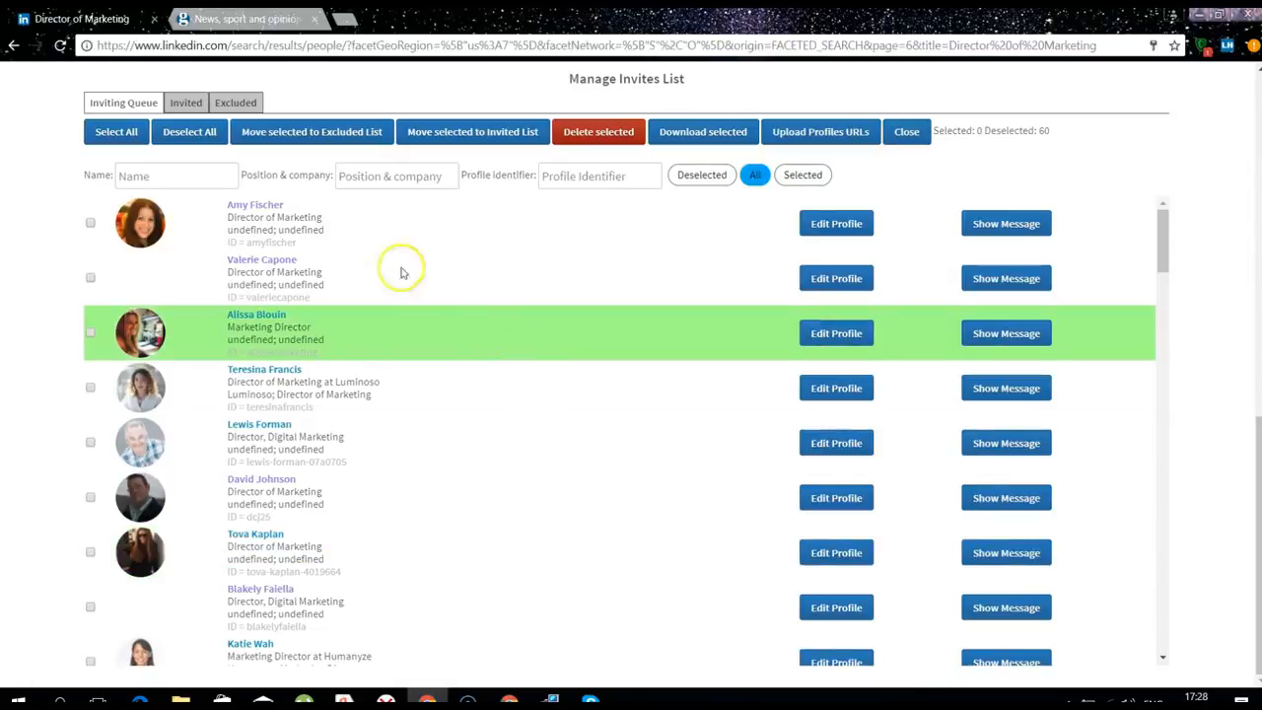
Move three selected contacts to the Excluded List, leaving 57 in the invite queue
scroll(430, 333, down, 2)
scroll(429, 340, up, 2)
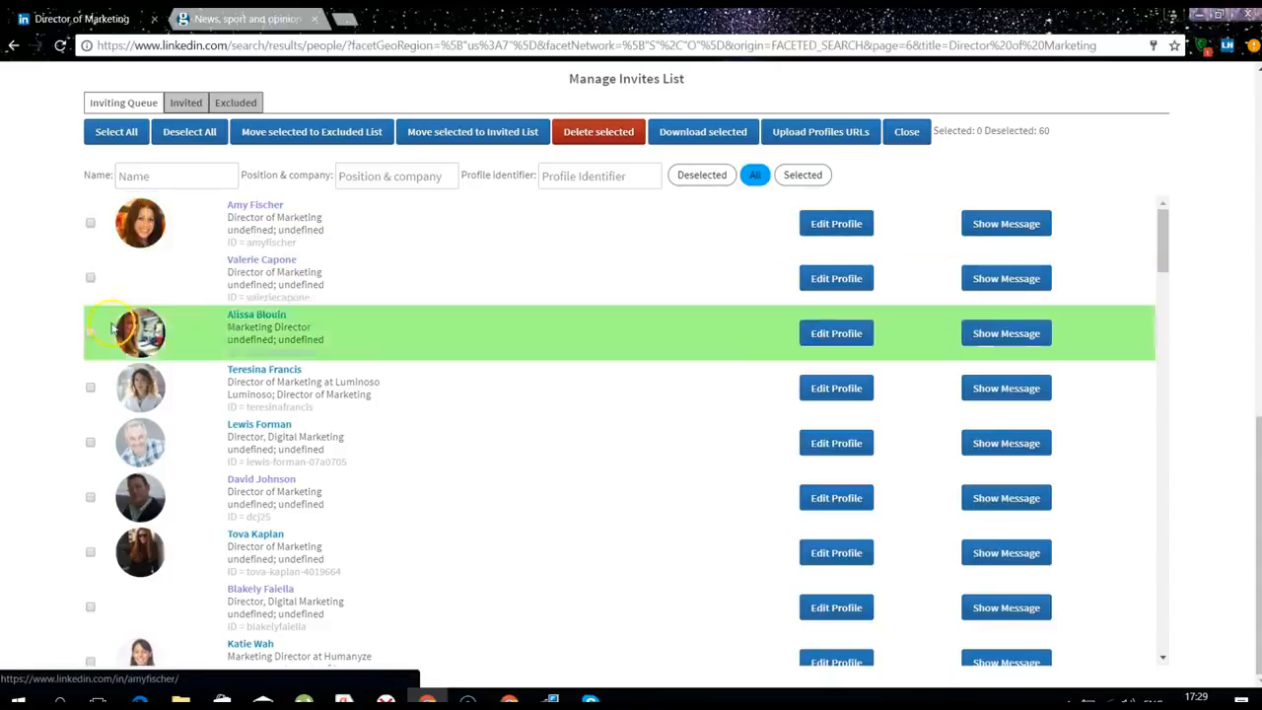
click(89, 390)
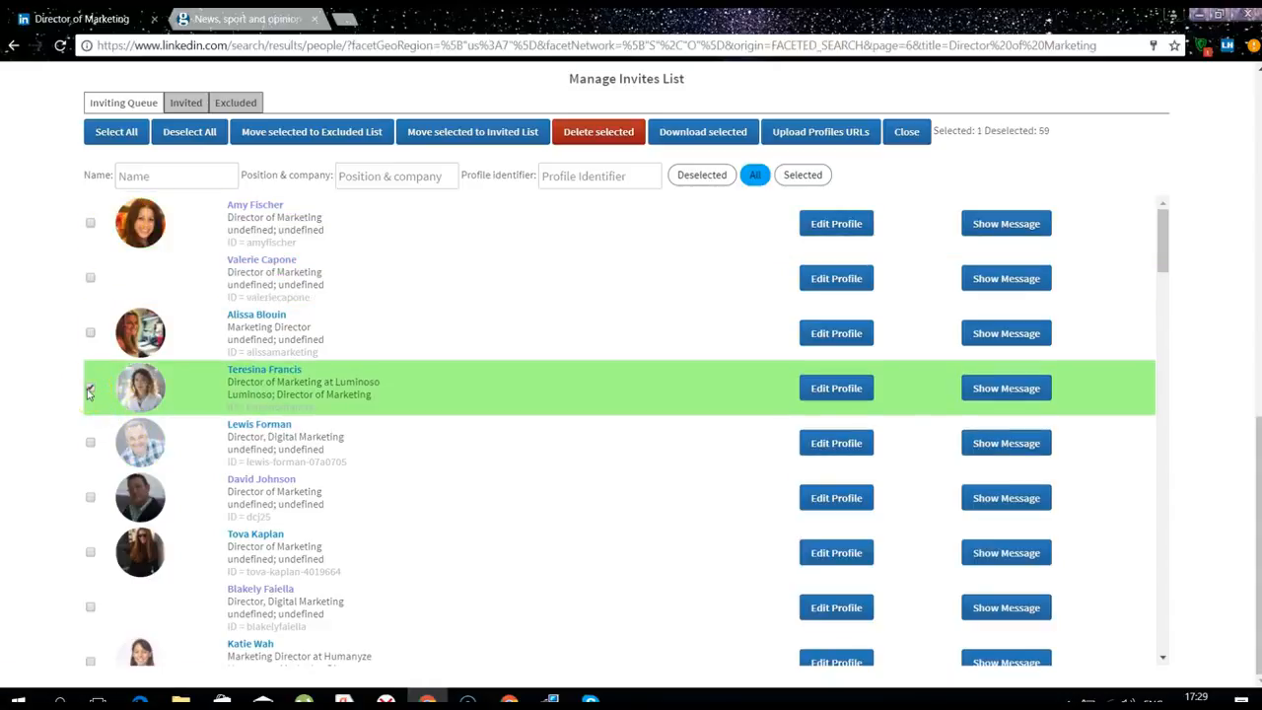
click(90, 499)
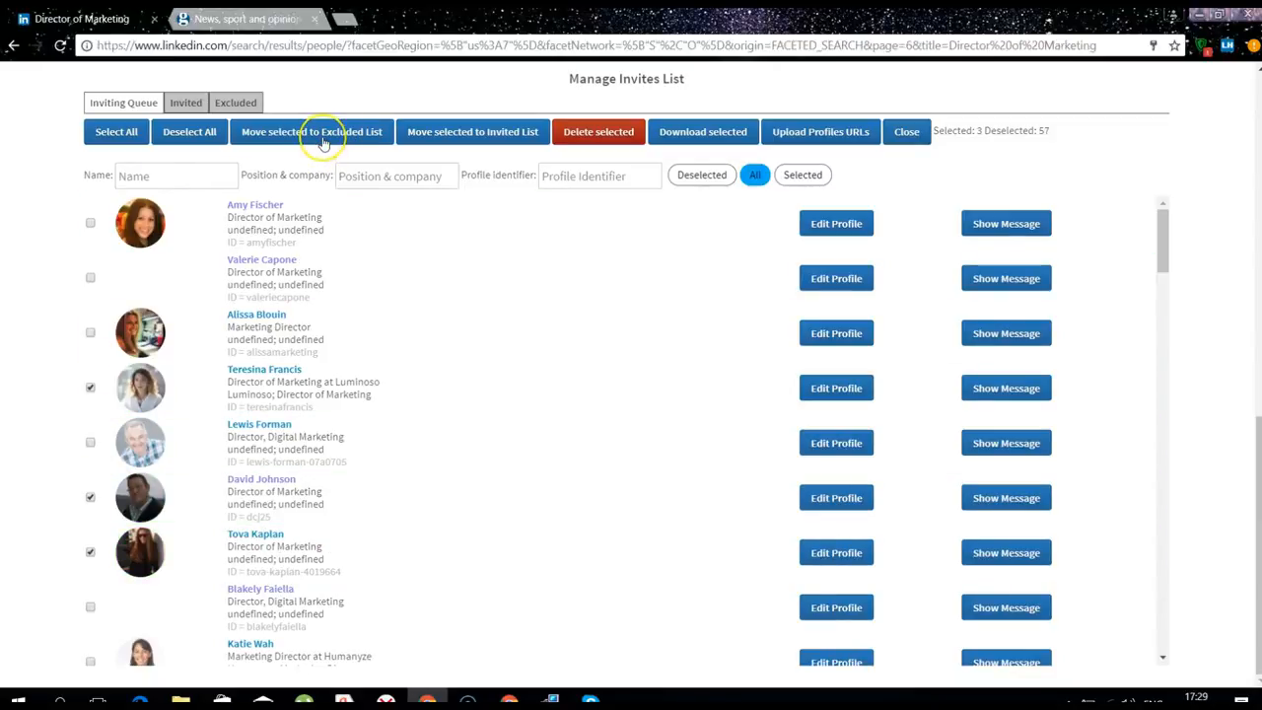
click(324, 140)
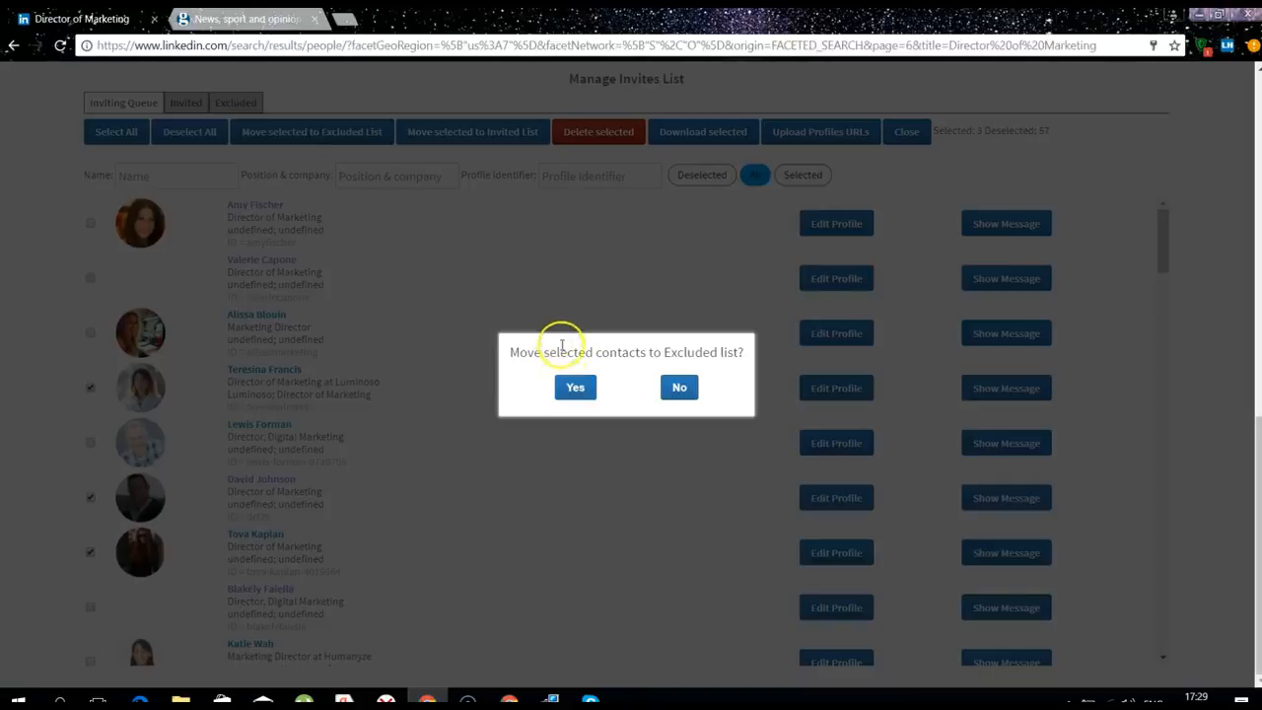
click(571, 387)
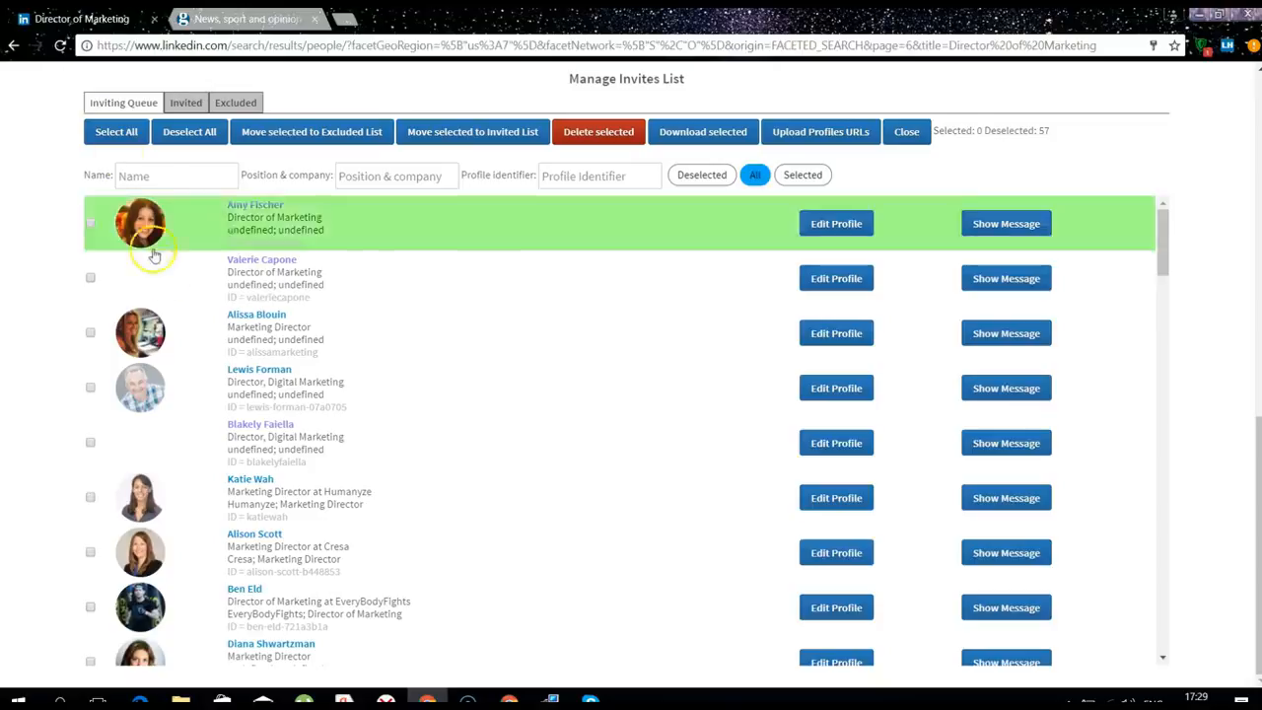
click(170, 276)
click(110, 107)
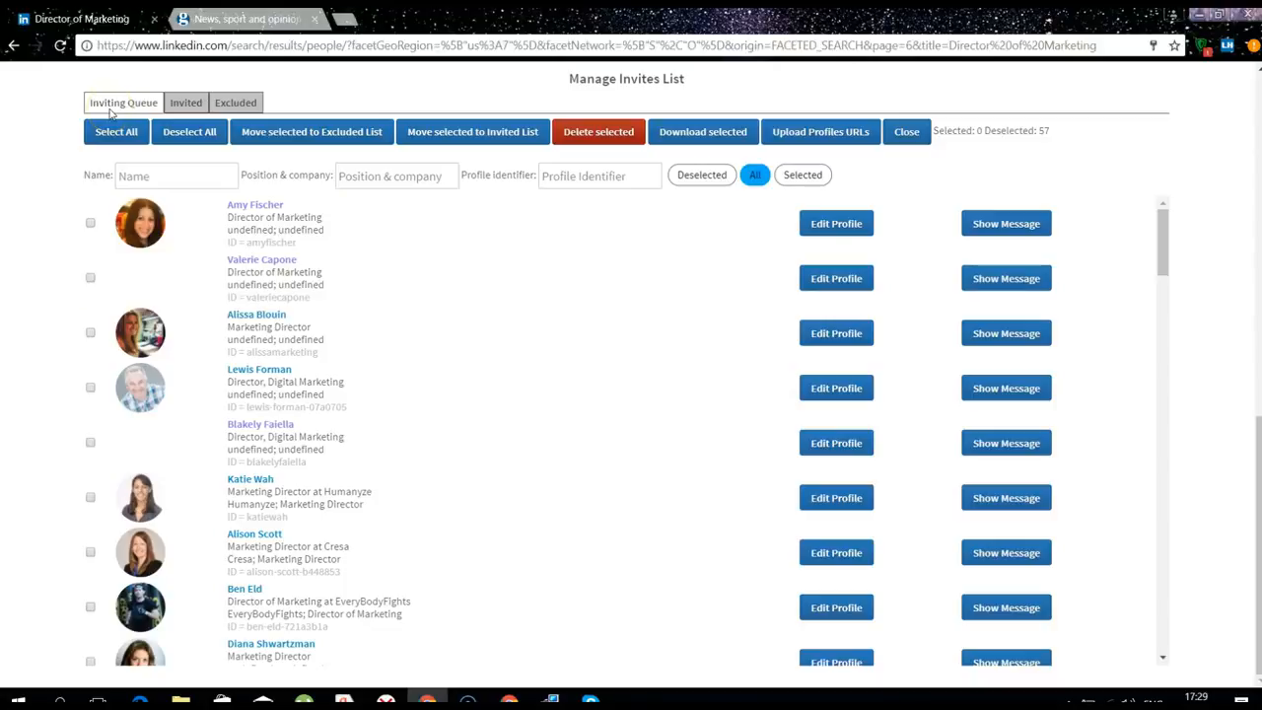
click(281, 320)
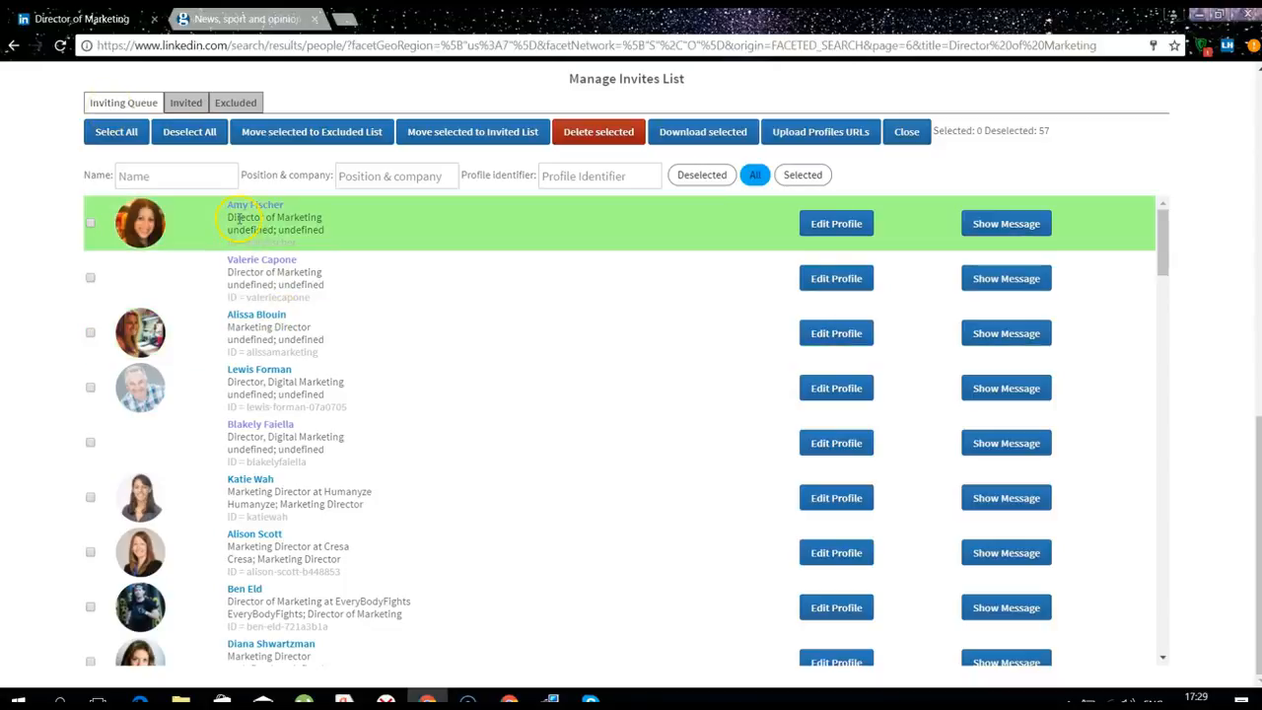
click(186, 104)
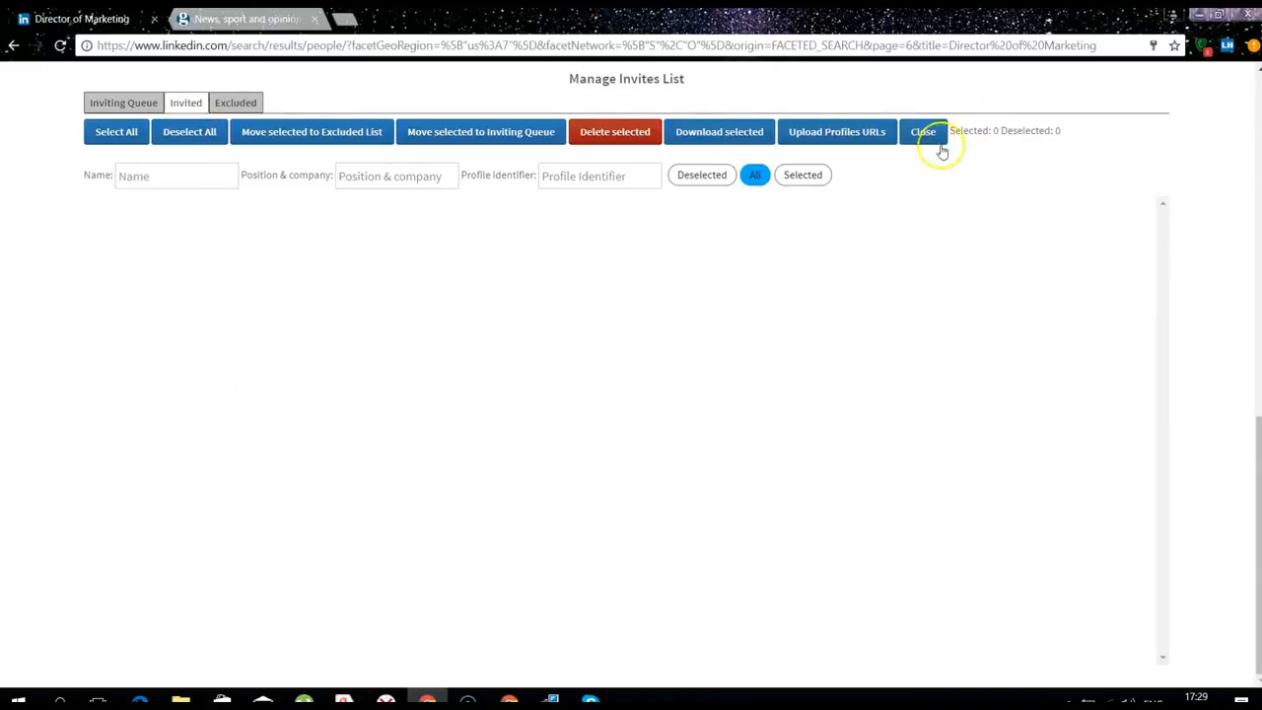
click(238, 103)
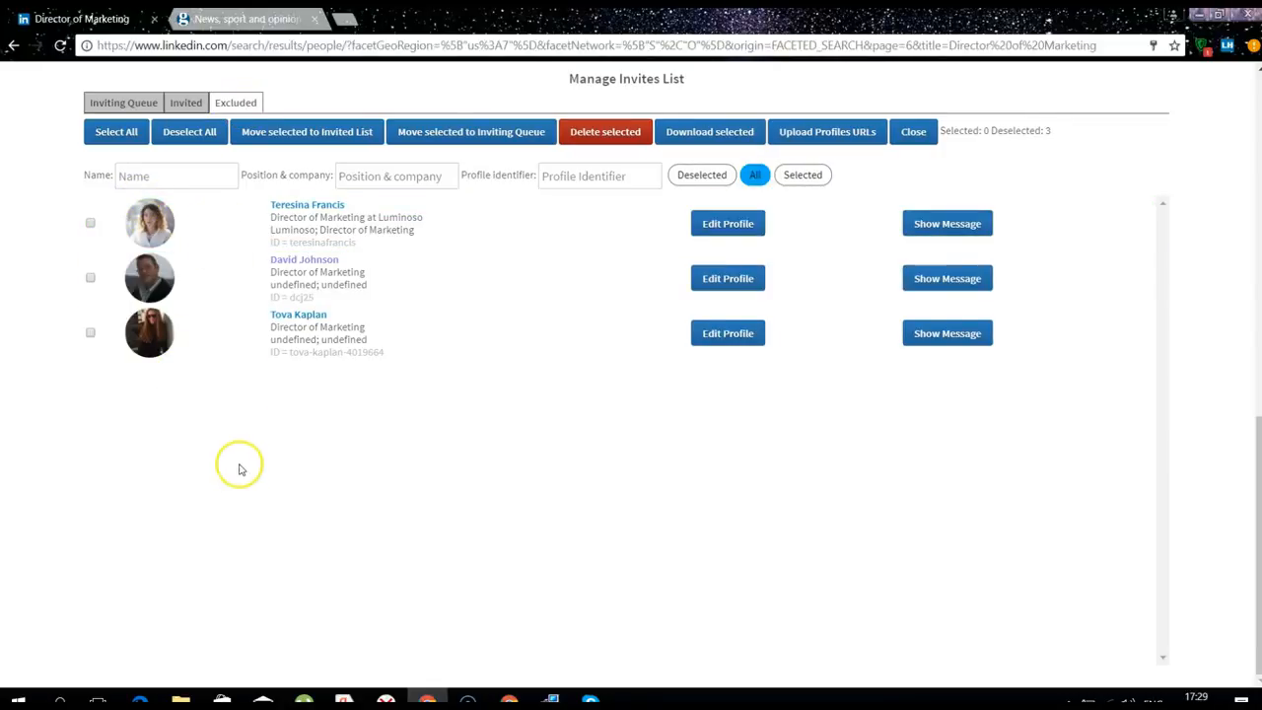
click(131, 109)
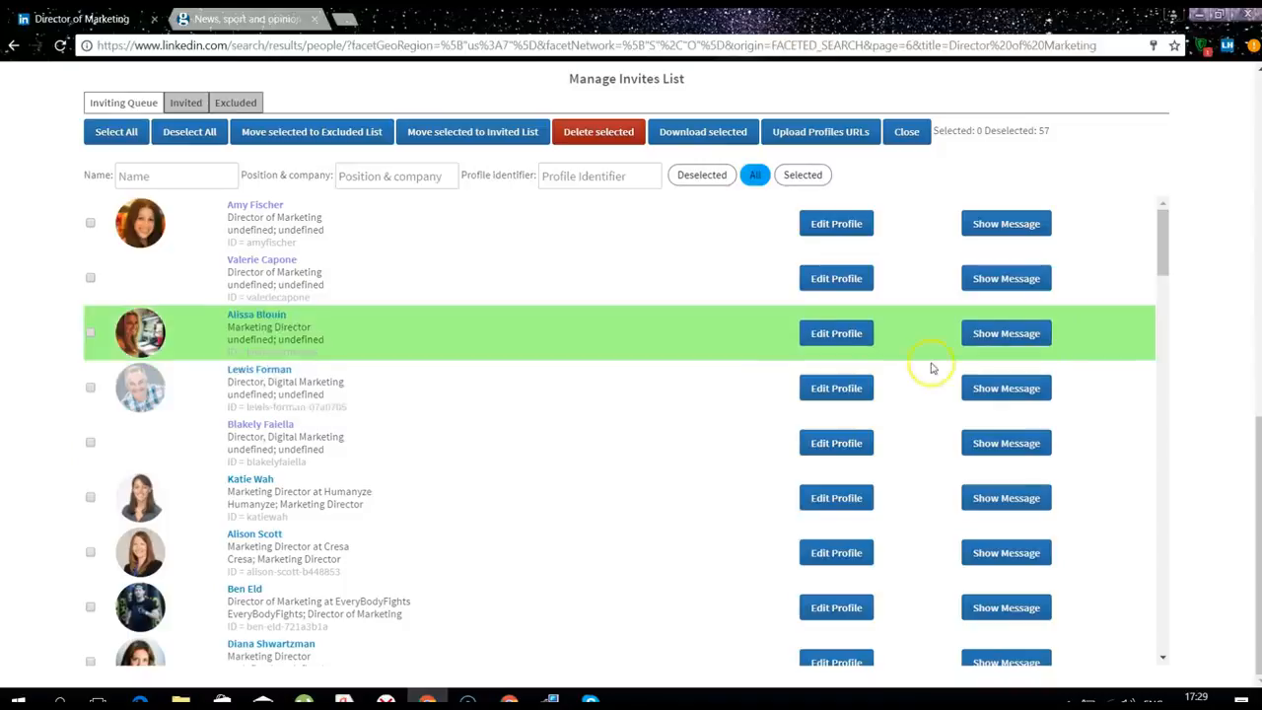
Preview one contact's invitation message, then close the preview and the invites list manager
click(982, 336)
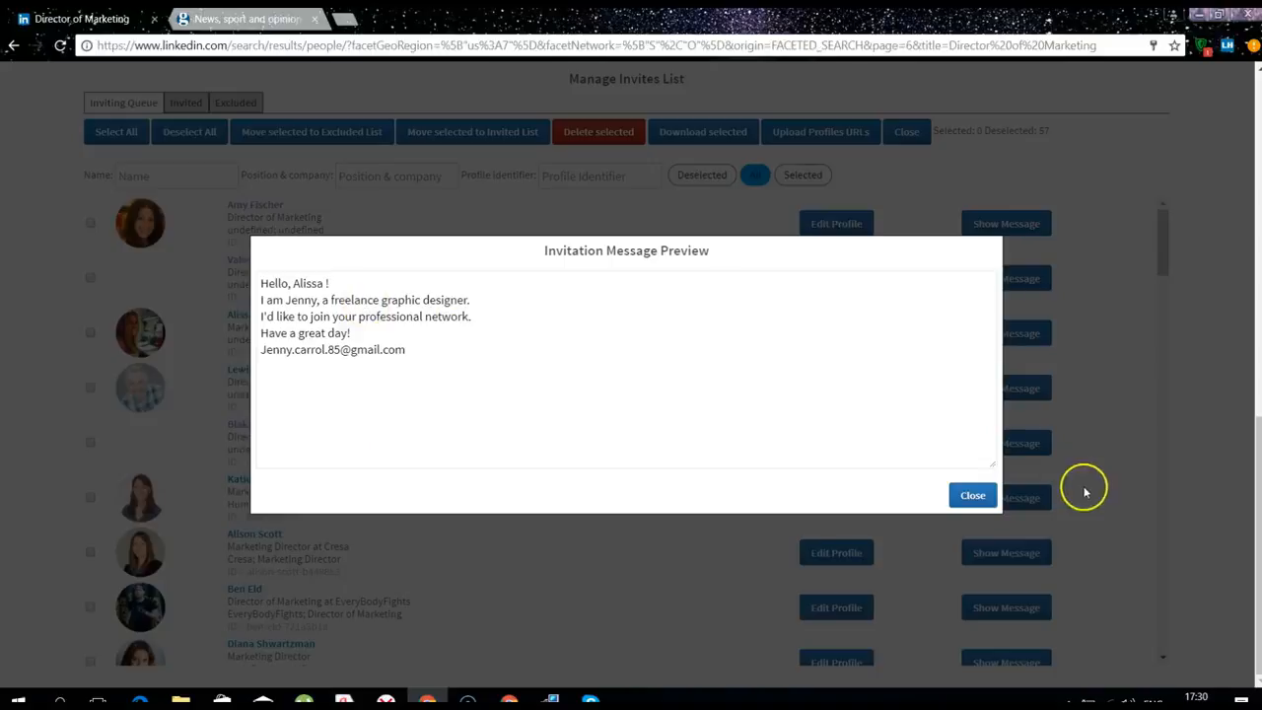
click(977, 500)
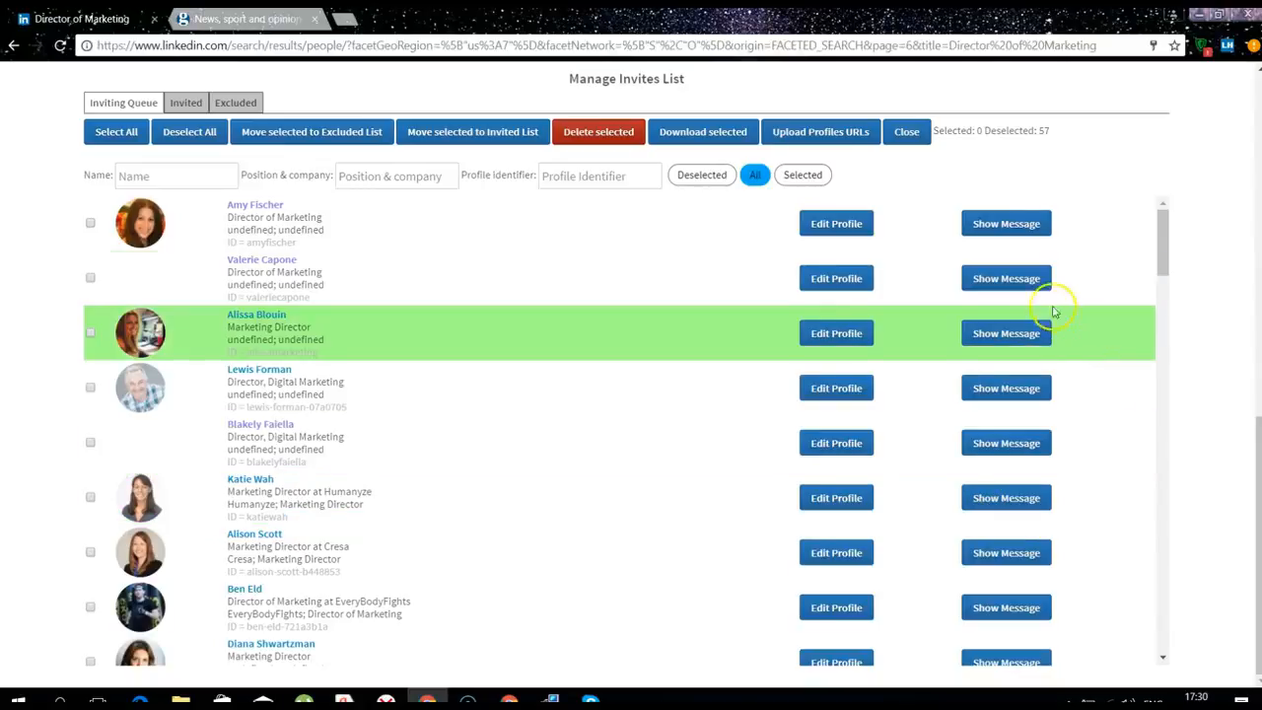
click(905, 133)
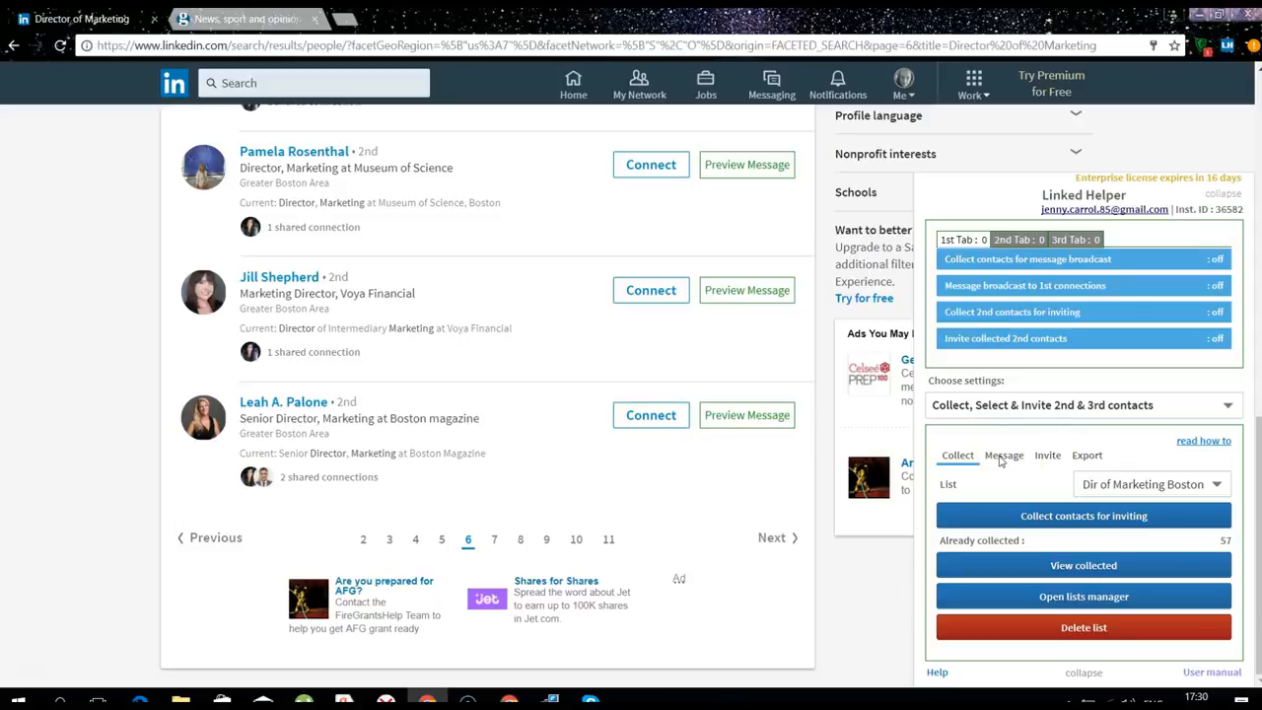
Set the invite settings to 5 invites per period with 24 hours between periods
click(1047, 458)
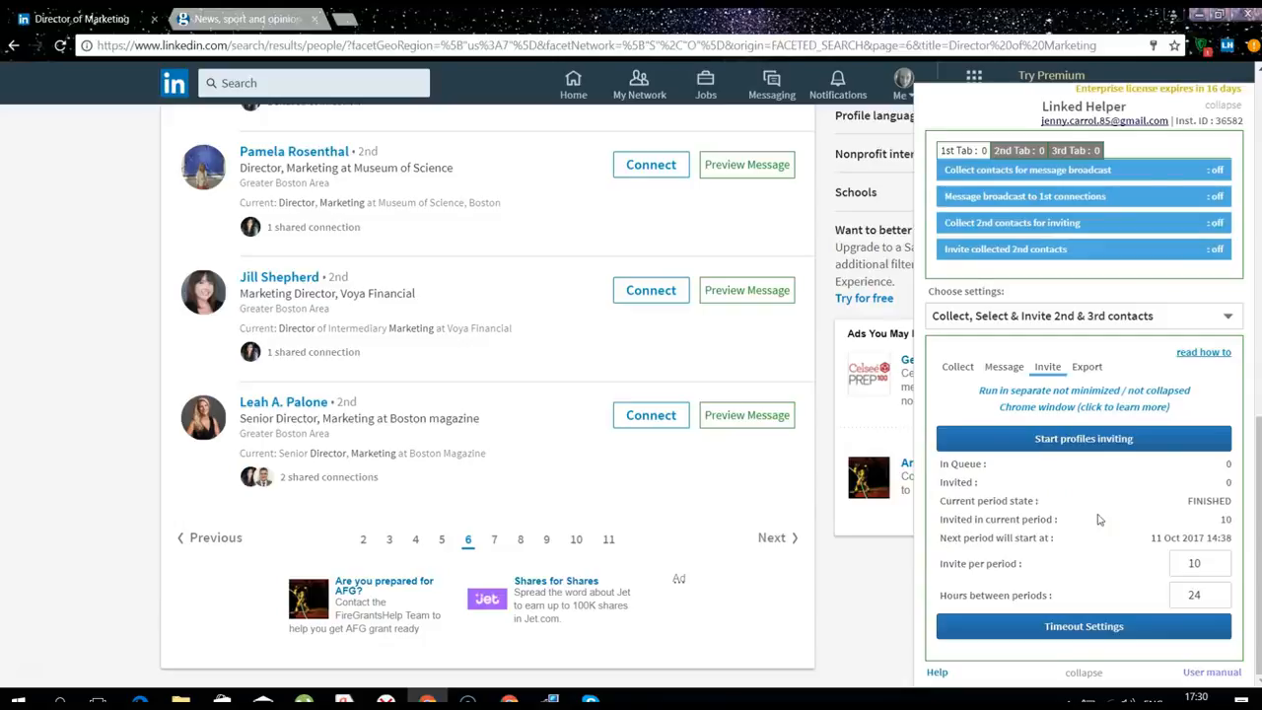
click(1212, 563)
click(1196, 566)
click(1195, 599)
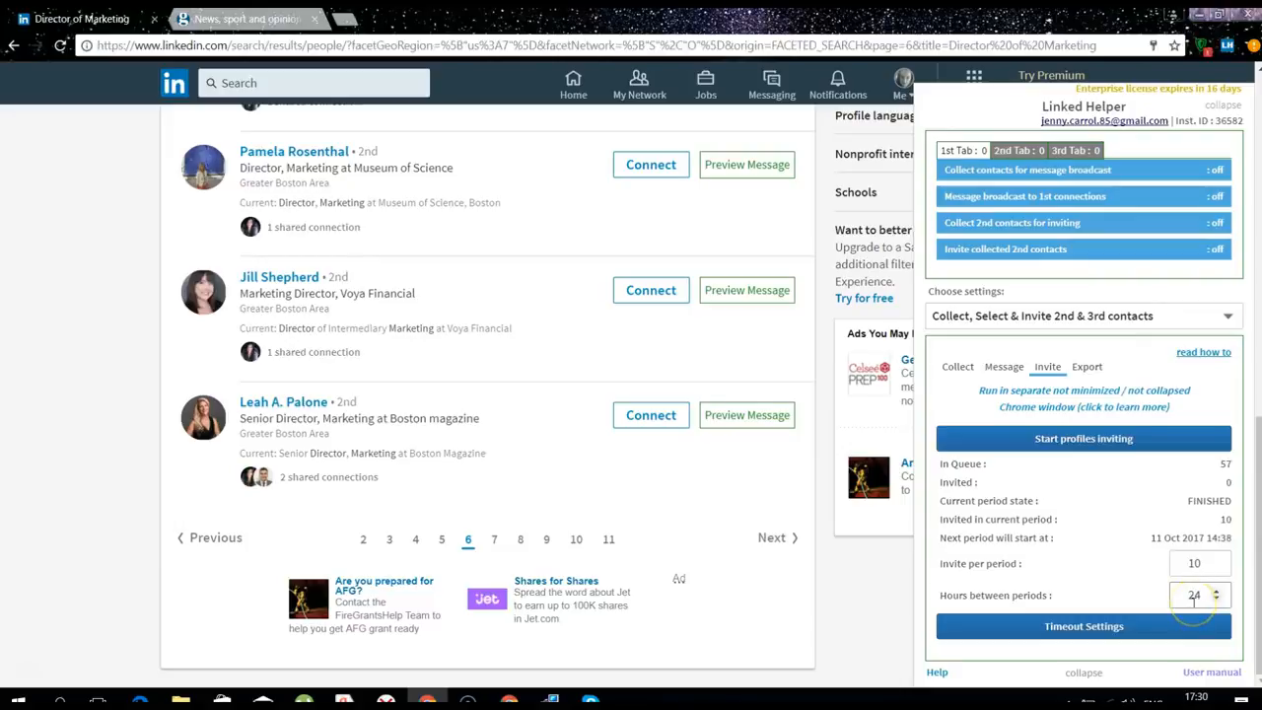
click(1194, 563)
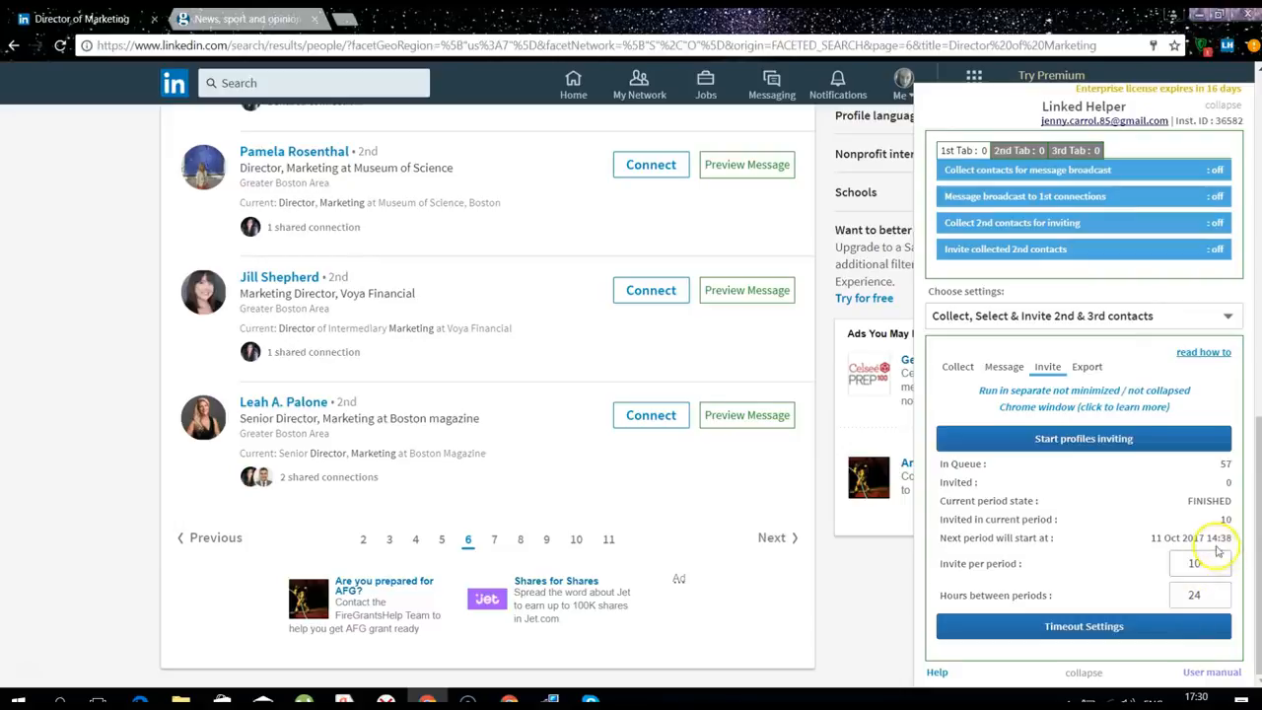
click(1200, 595)
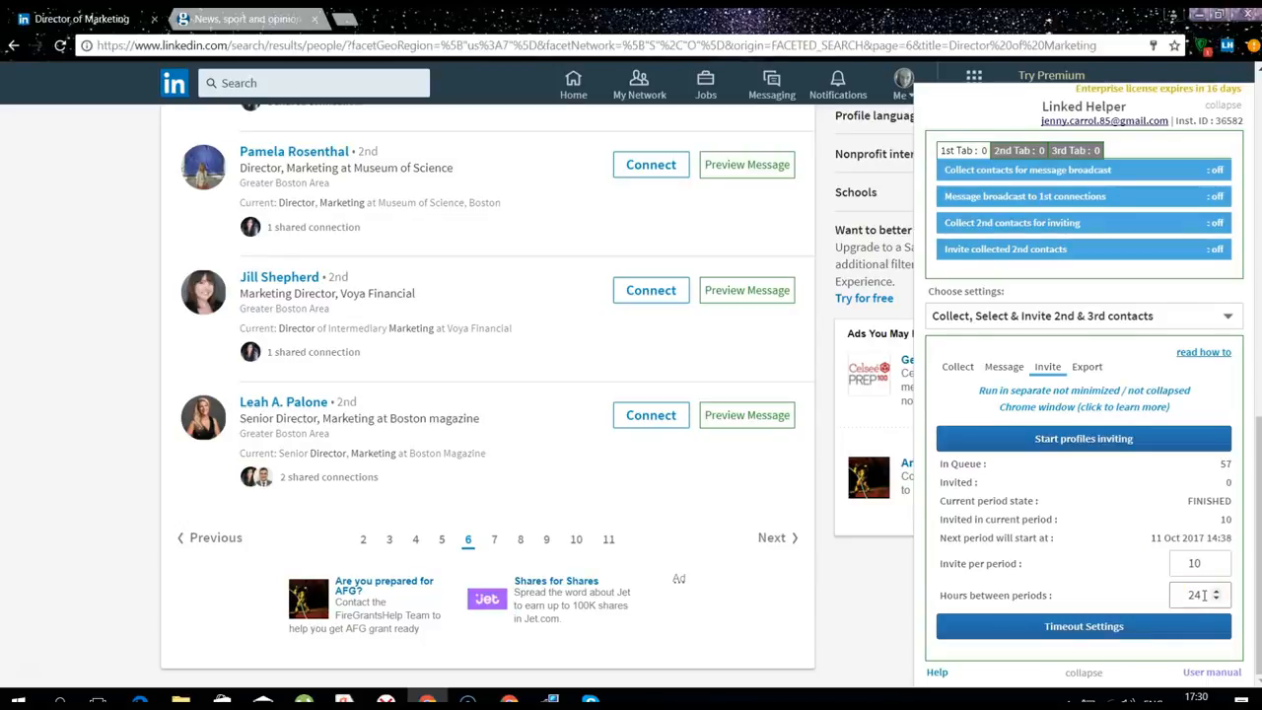
click(1196, 563)
click(1215, 569)
click(1216, 569)
click(1216, 569)
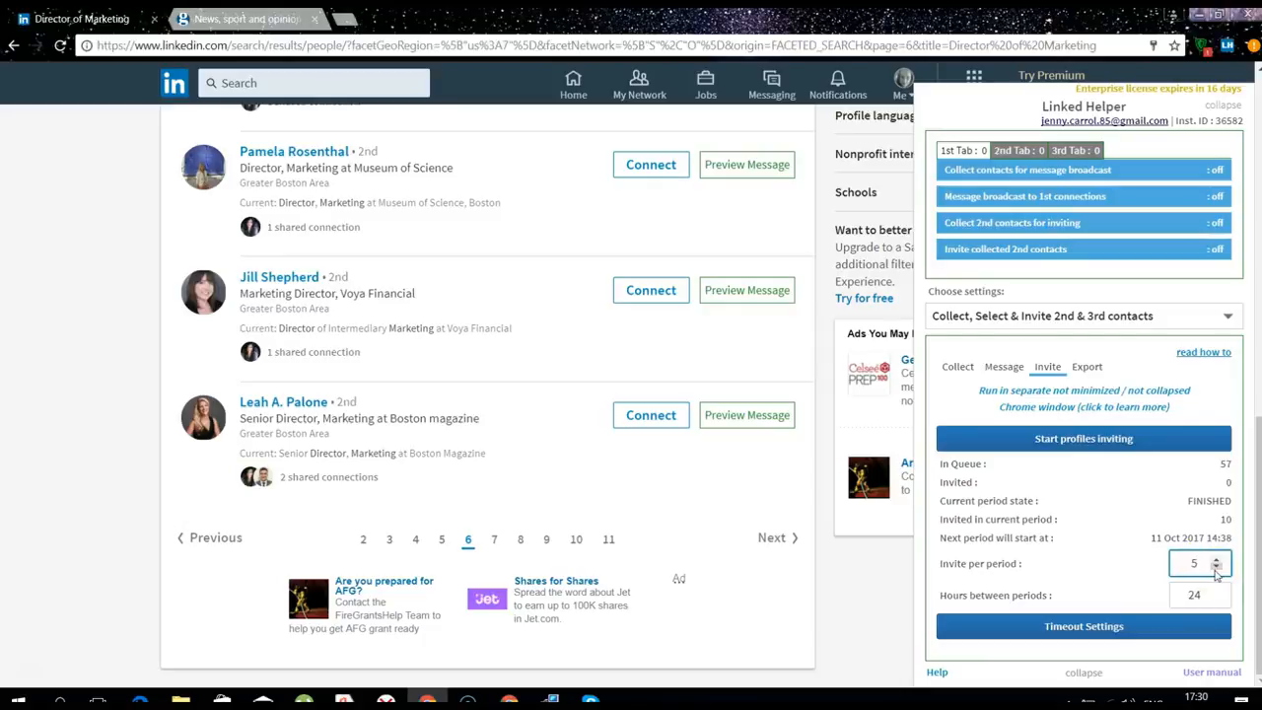
click(1129, 554)
click(1194, 564)
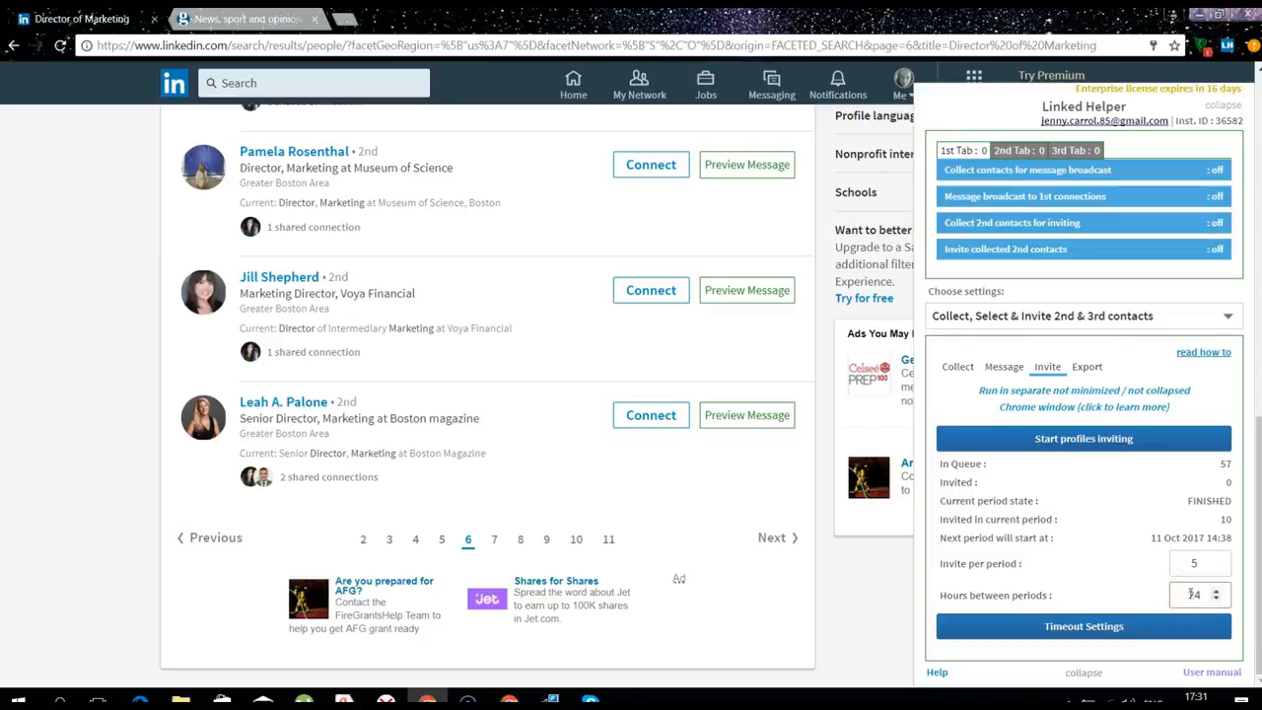
click(1081, 628)
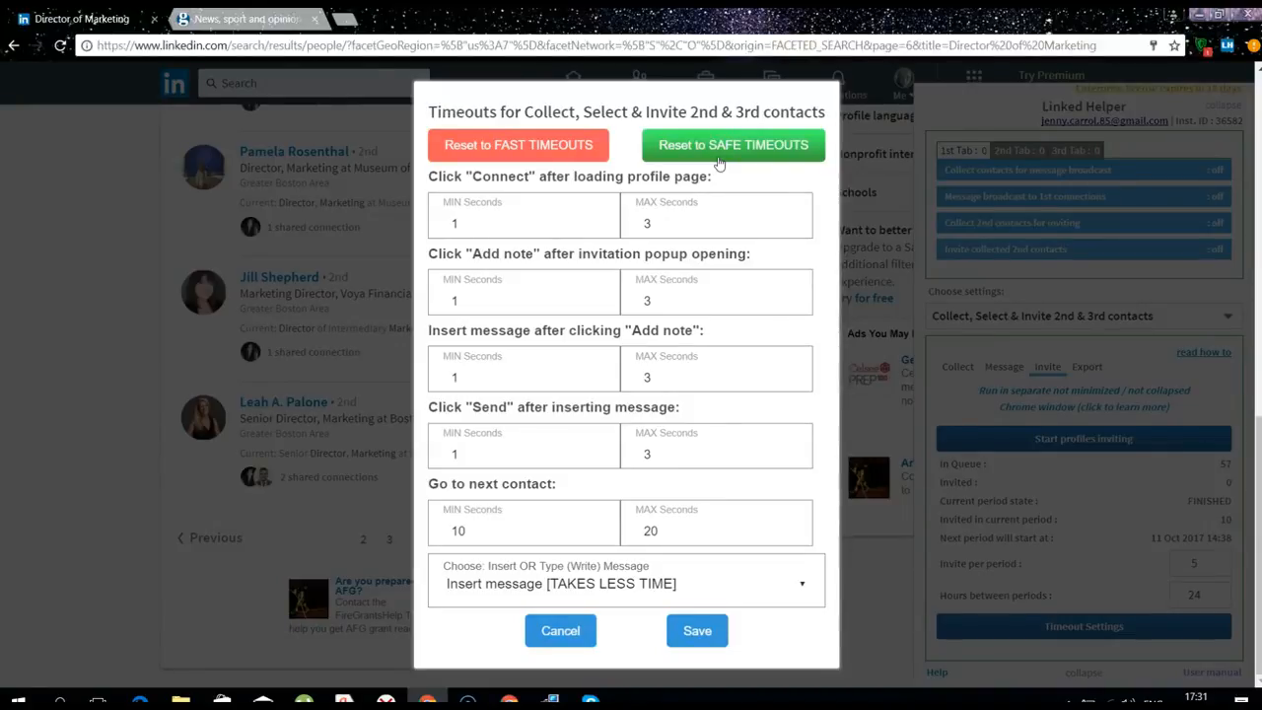
Try the safe timeout preset and switch the message method between inserting and typing
click(564, 215)
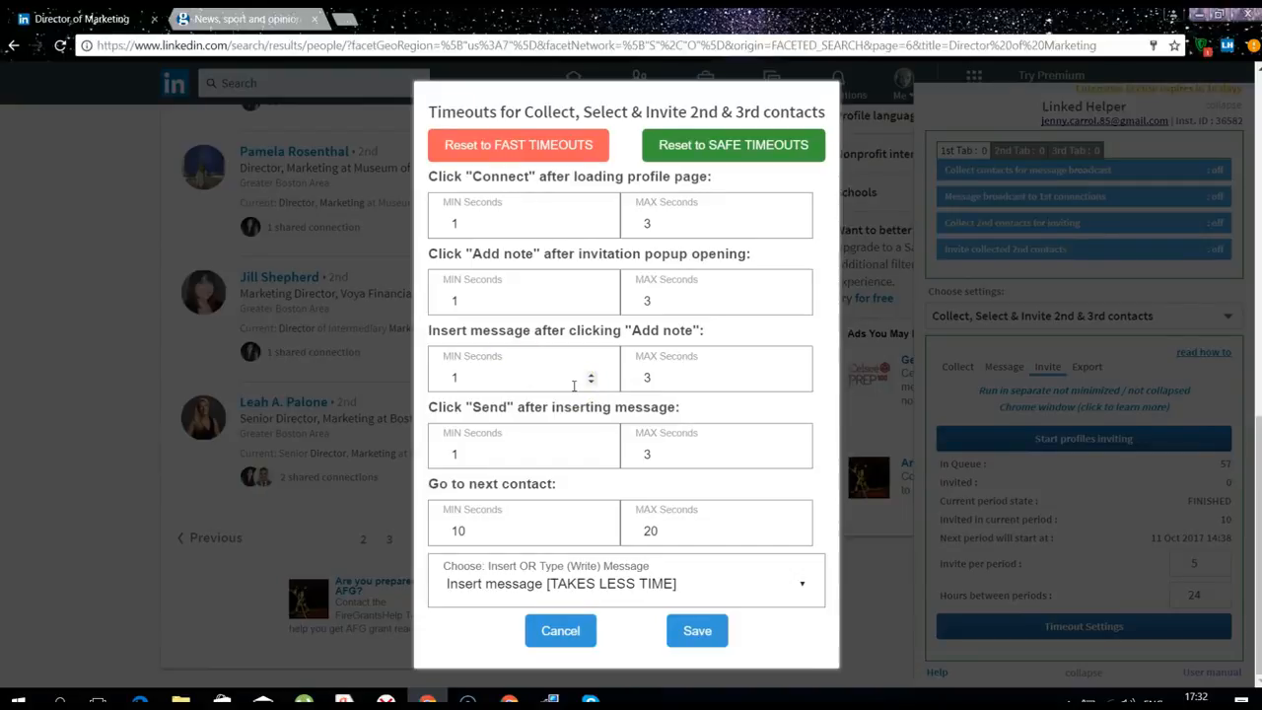
click(745, 144)
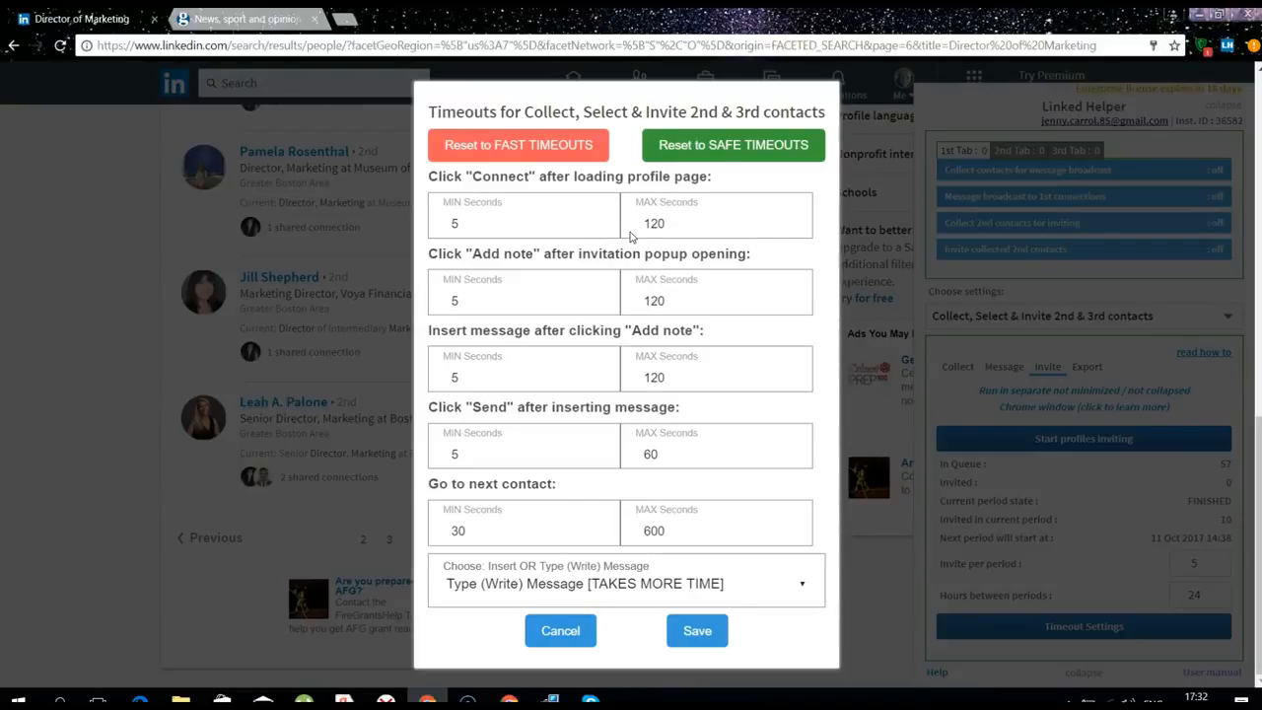
click(727, 166)
click(693, 584)
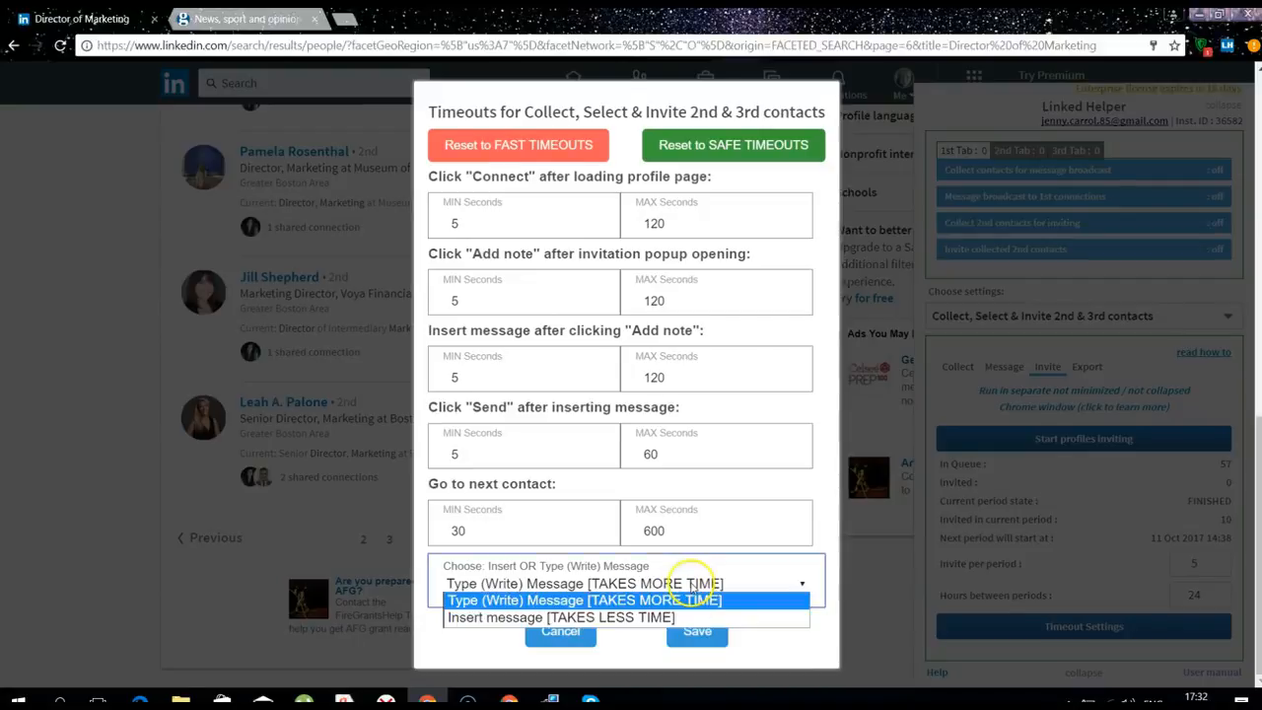
click(603, 618)
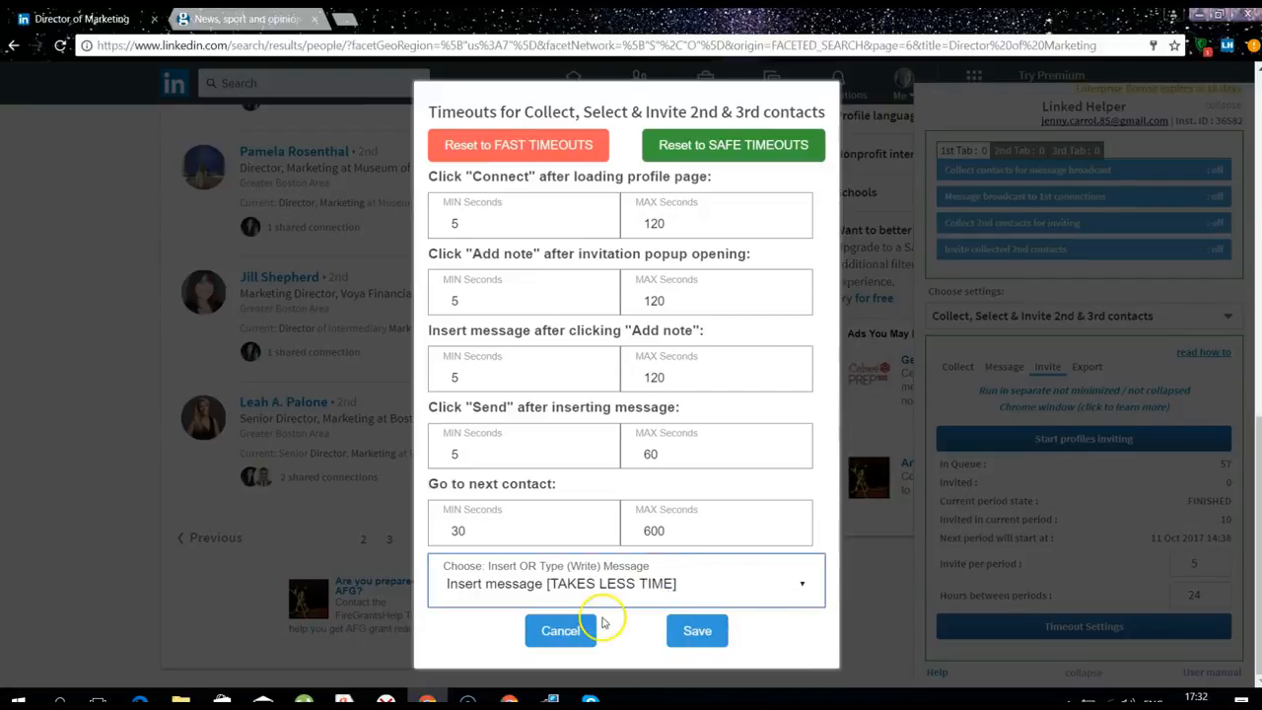
click(687, 588)
click(678, 598)
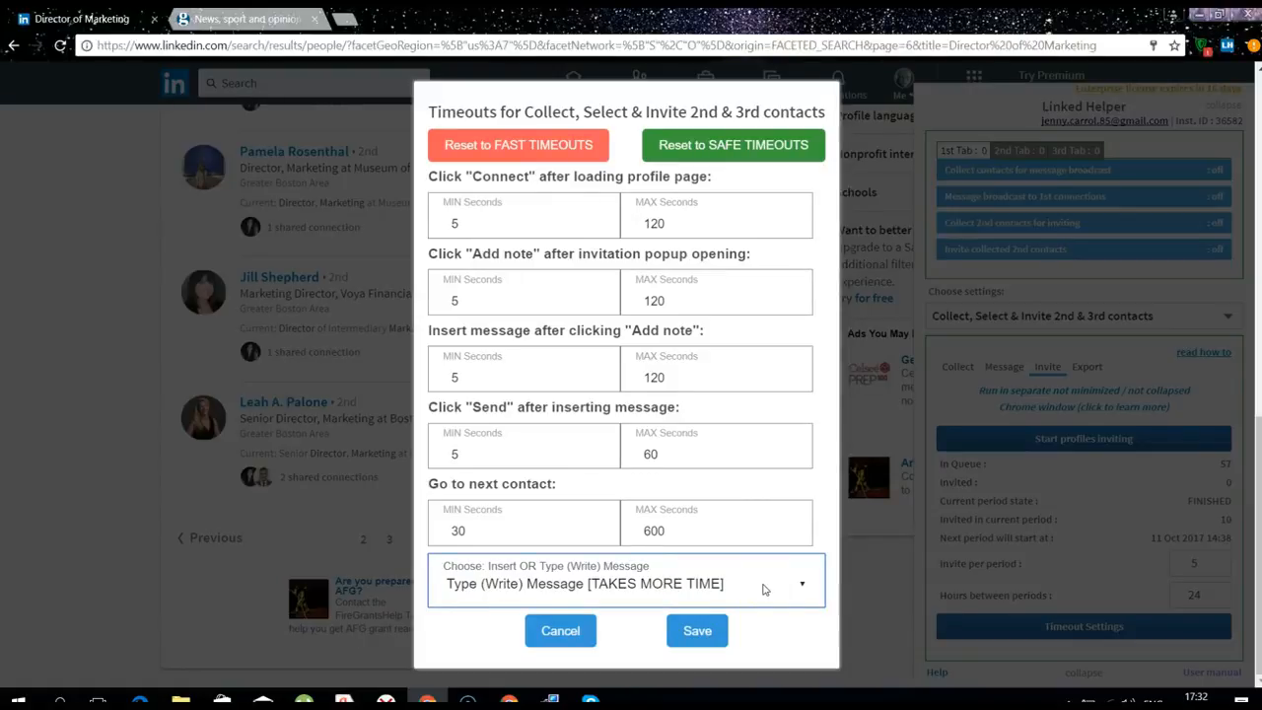
Apply the fast timeouts (1–3 s per step, 10–20 s between contacts) and save
click(606, 150)
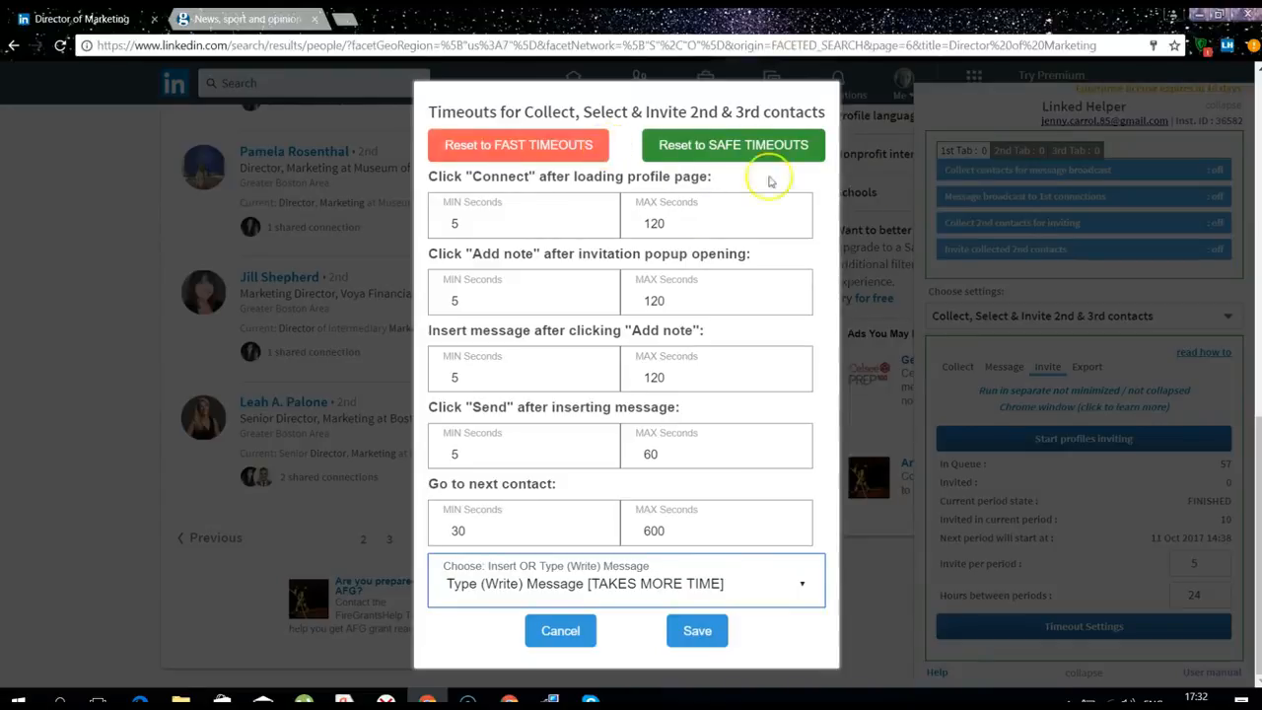
click(537, 153)
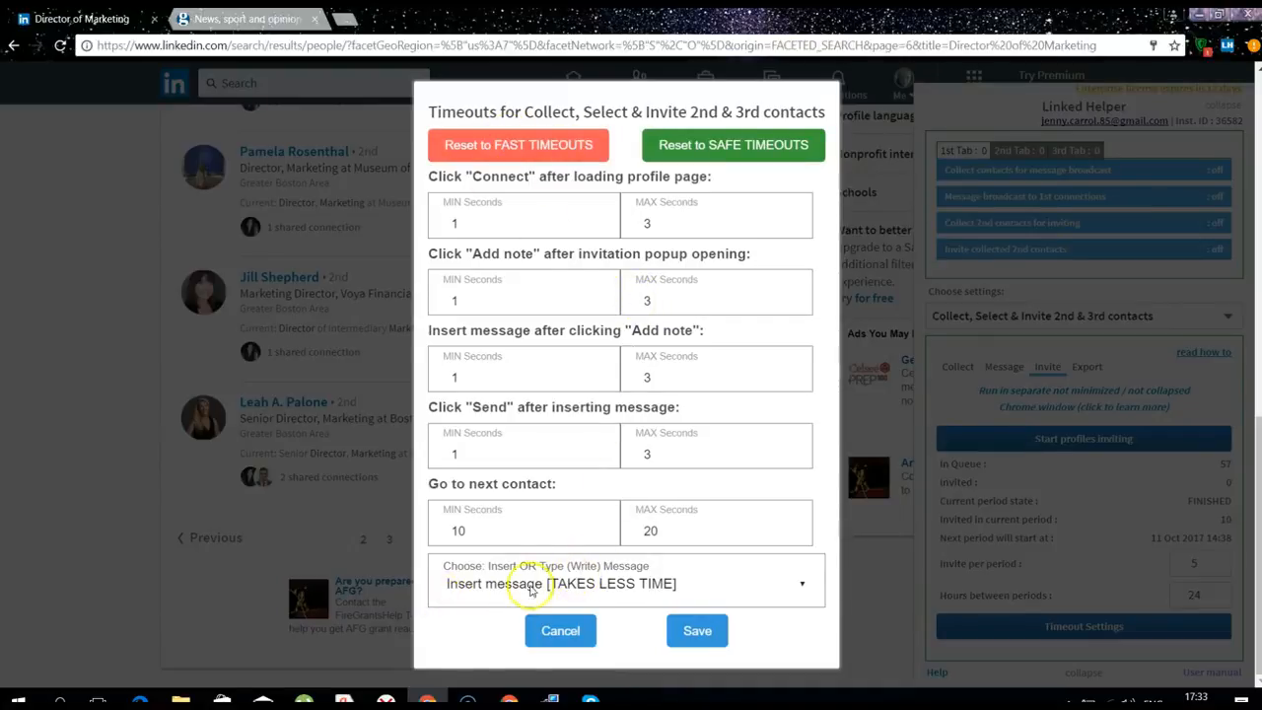
click(697, 630)
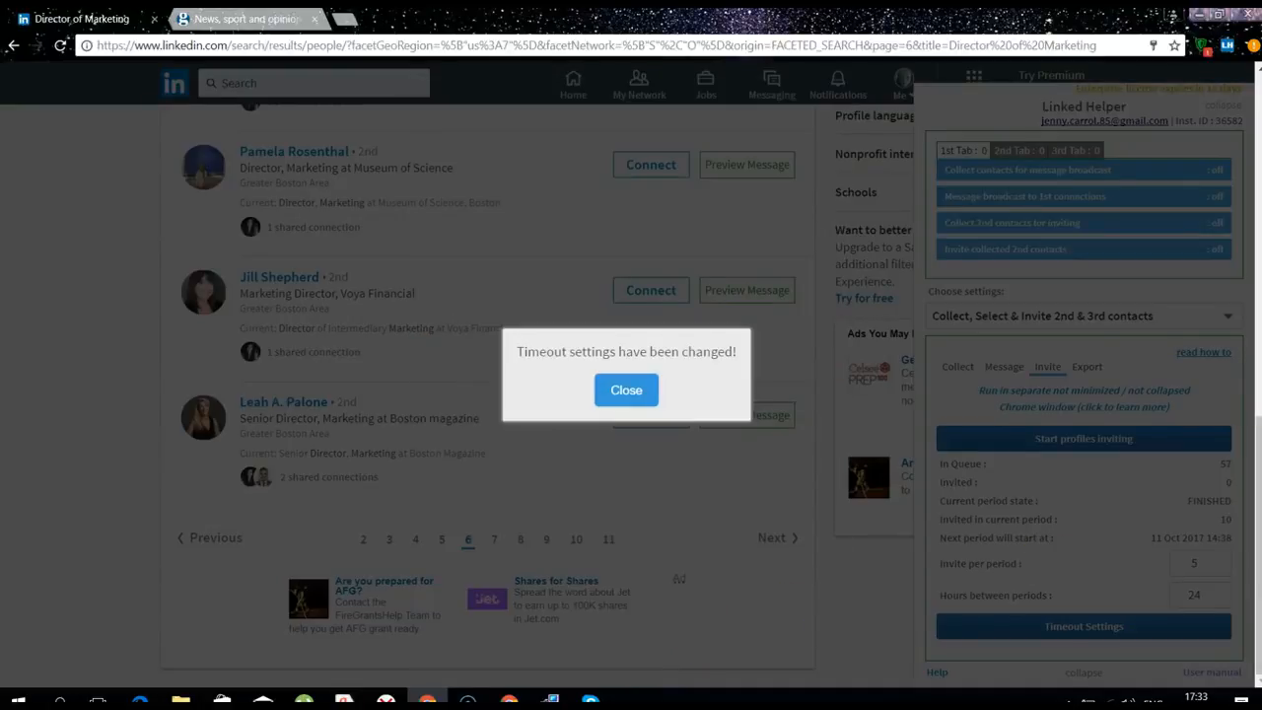
click(625, 387)
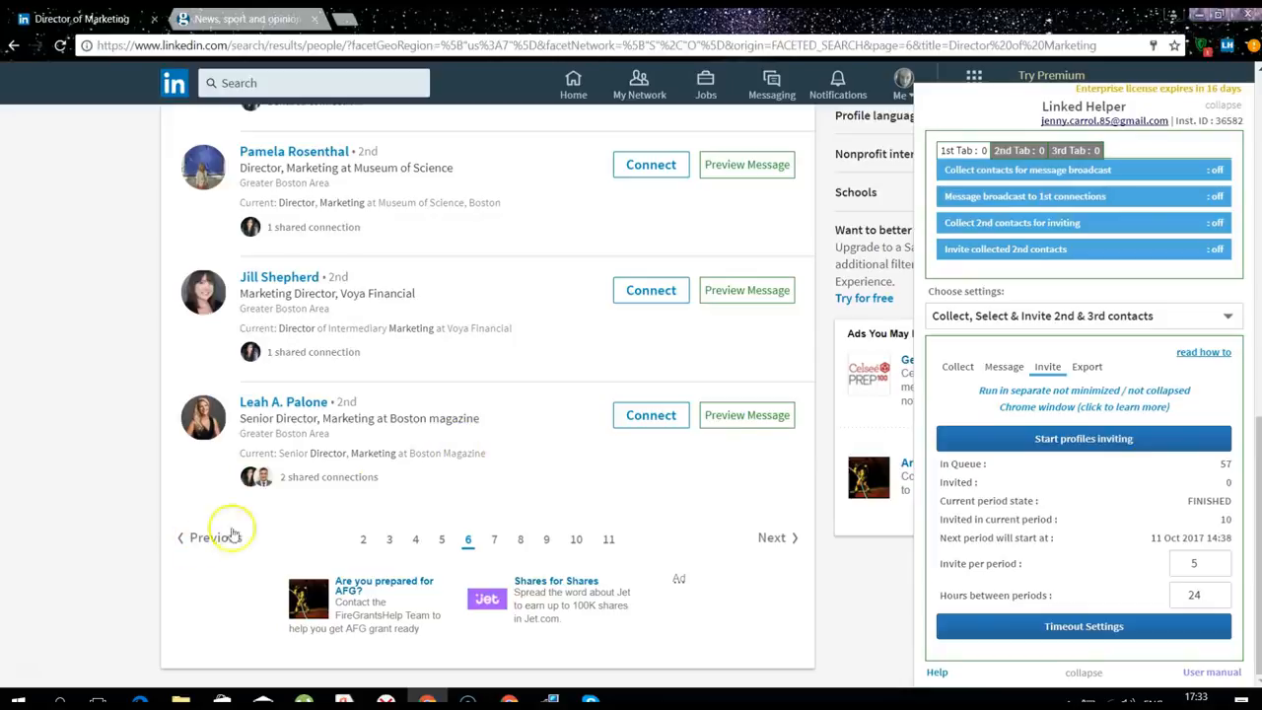
Start inviting the 57 queued contacts from the Invite tab
scroll(534, 384, up, 10)
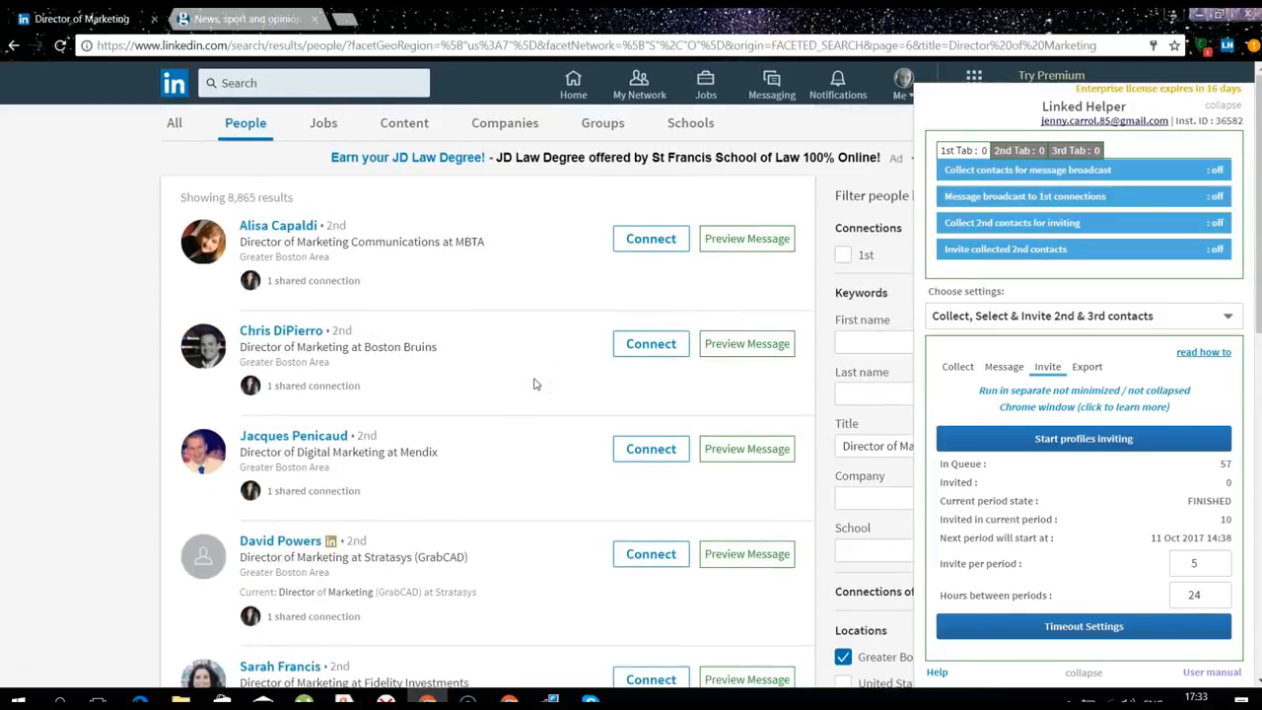
click(1091, 440)
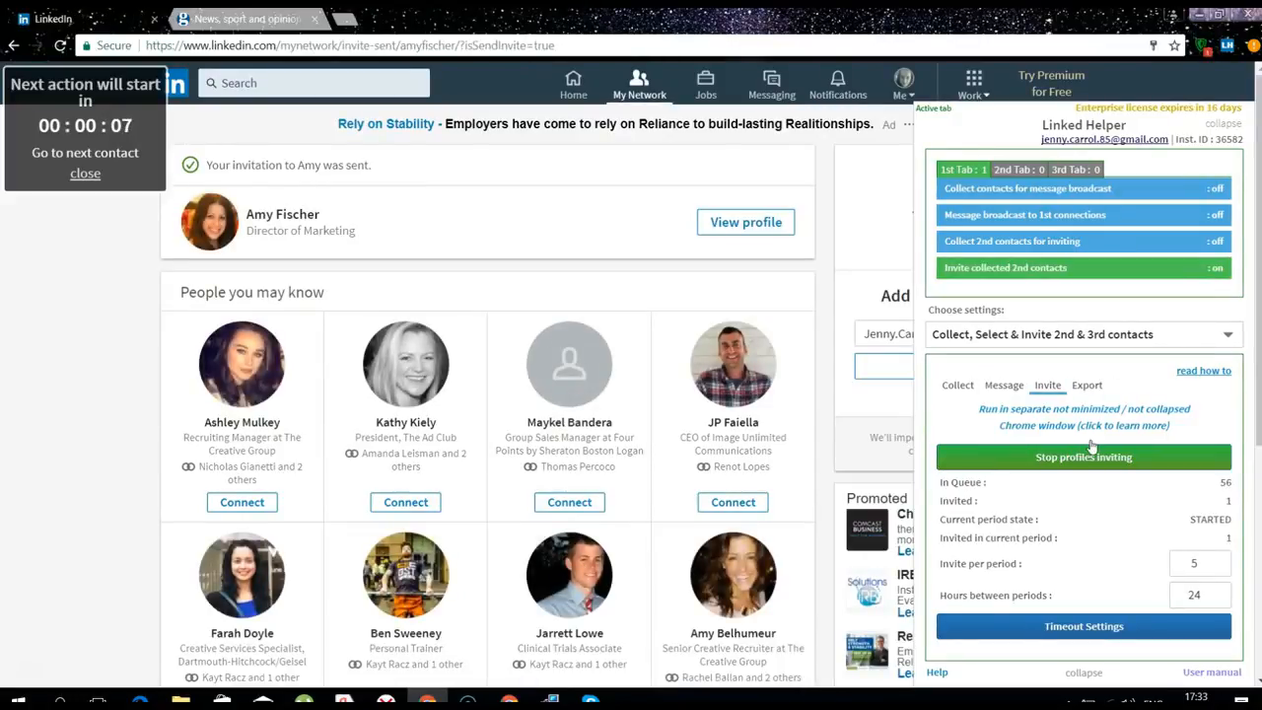
Browse another tab while invites send, then return to LinkedIn to check progress
click(205, 22)
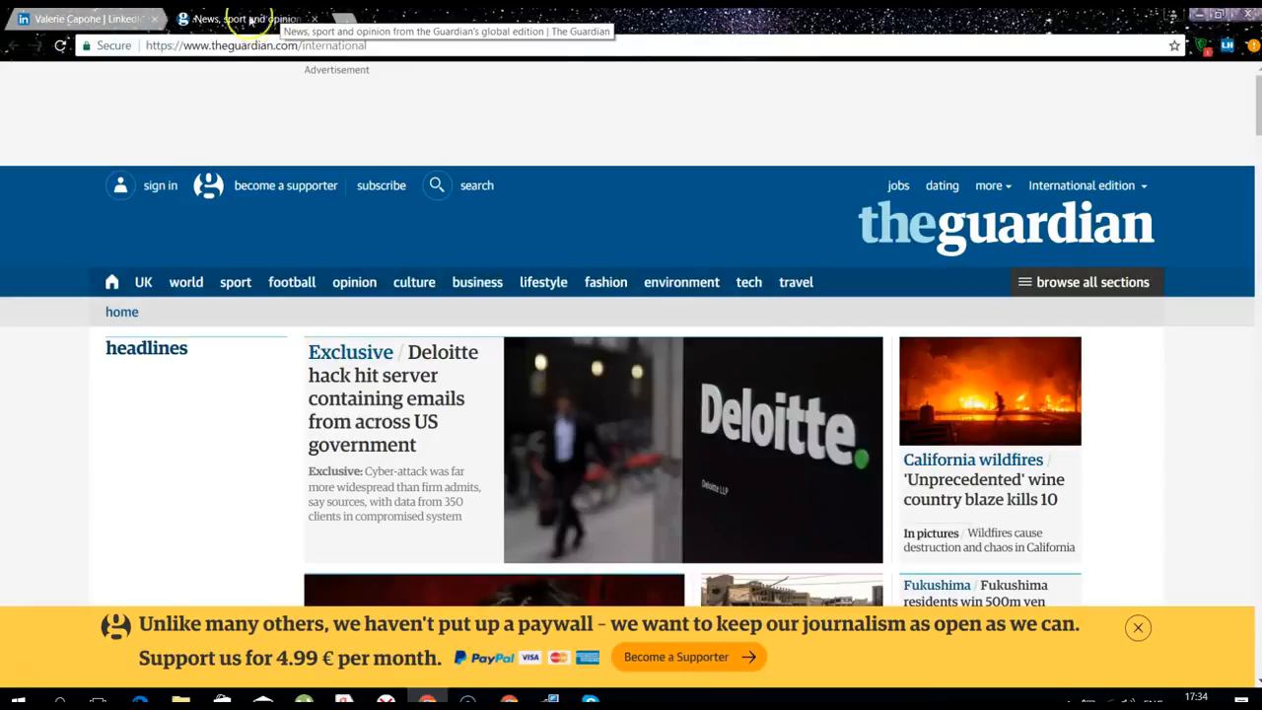
click(43, 24)
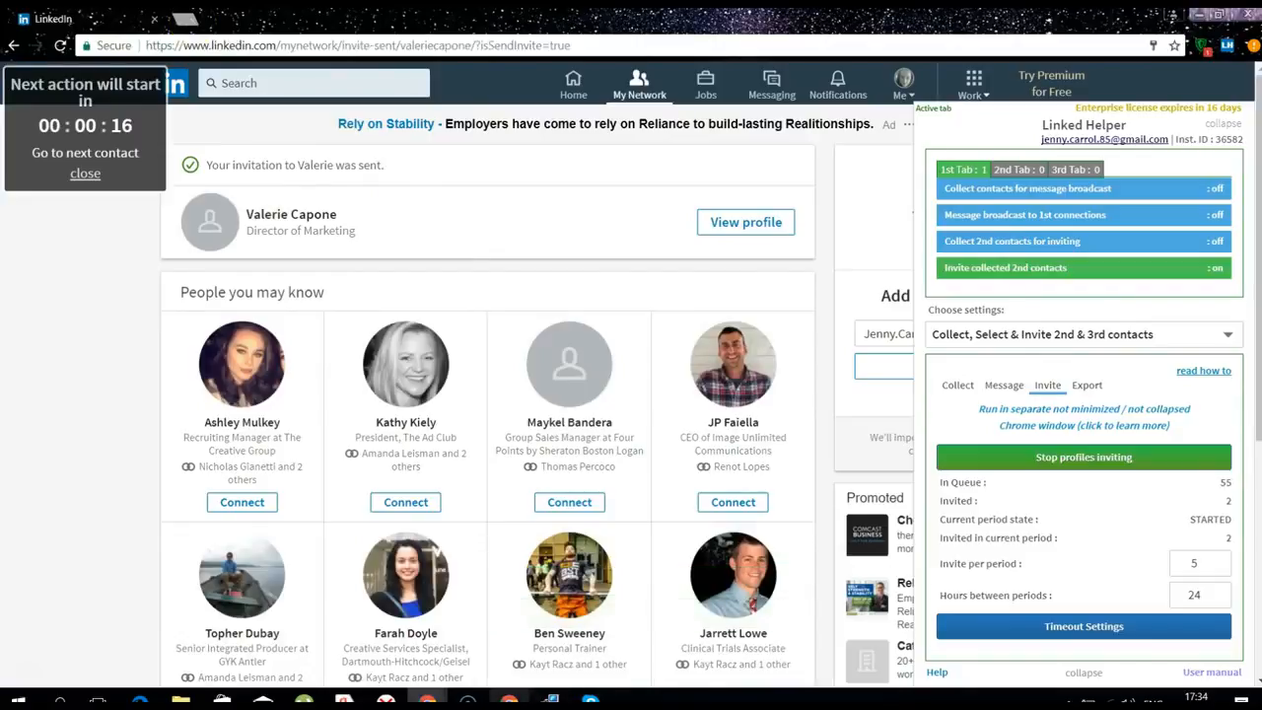
mouse_move(509, 699)
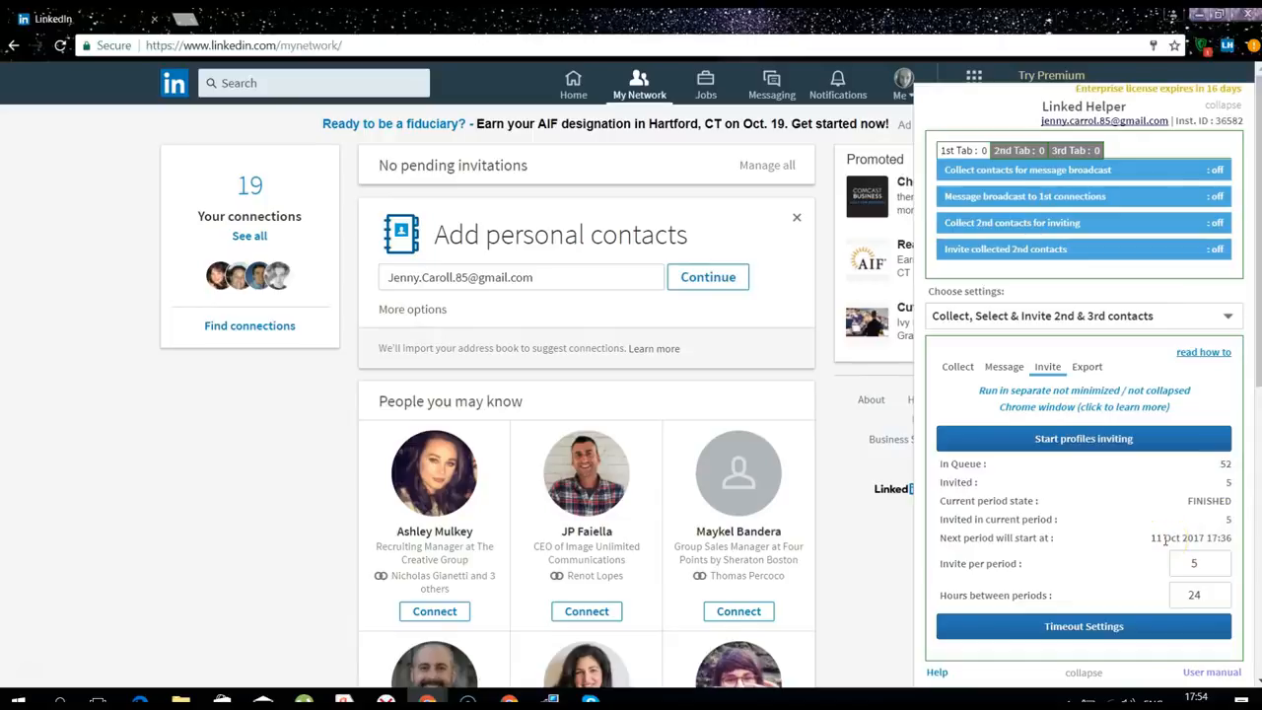
Review the five contacts on the Invited list of collected contacts, then close it
click(952, 365)
click(1113, 566)
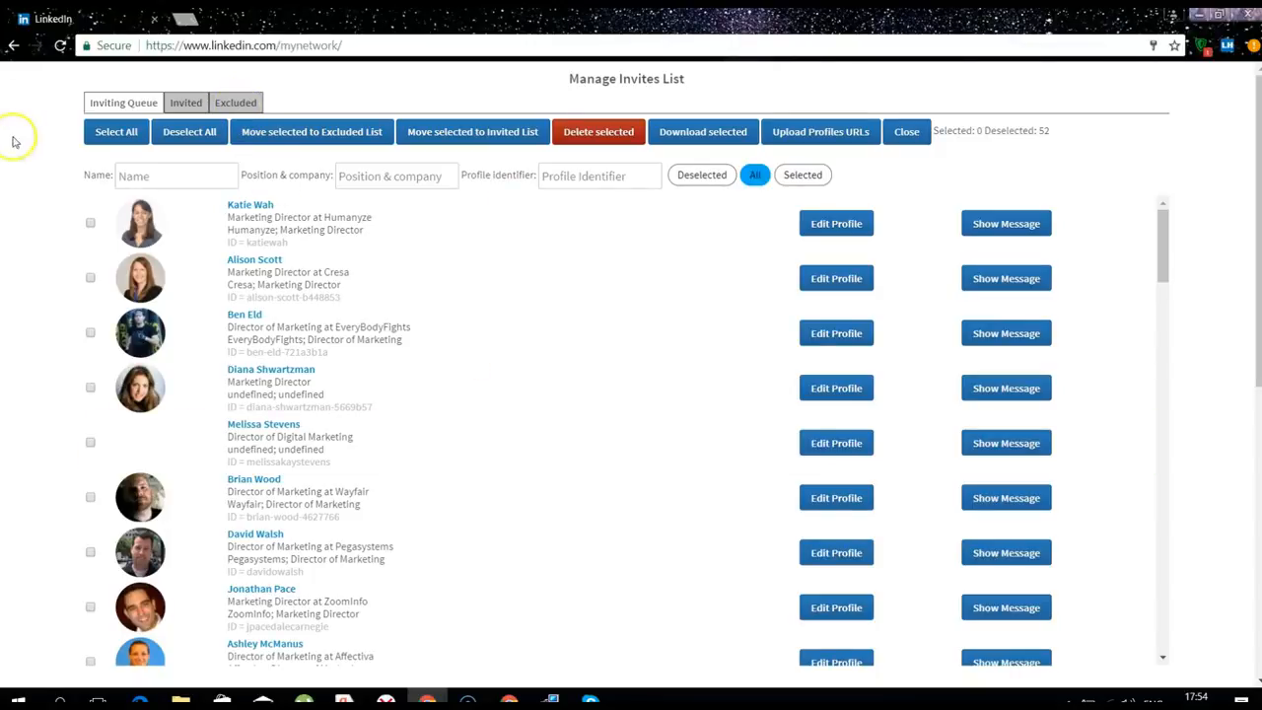
click(186, 104)
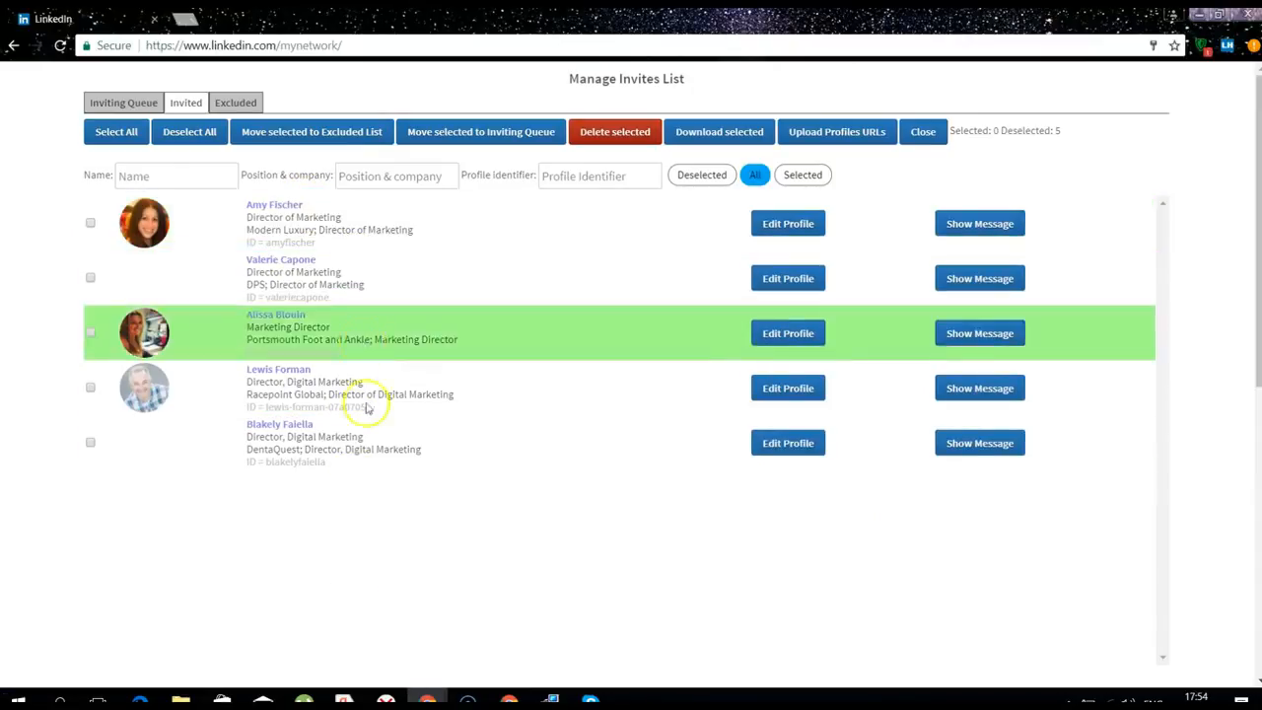
click(927, 131)
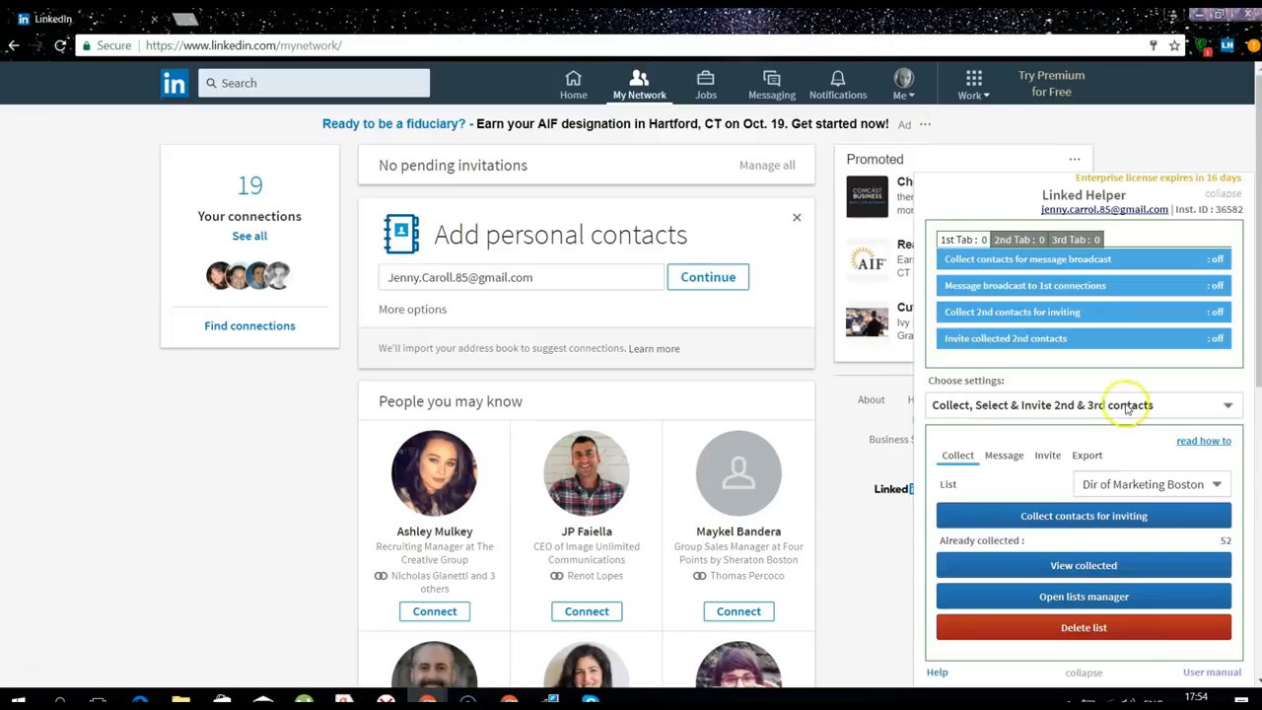
click(1088, 459)
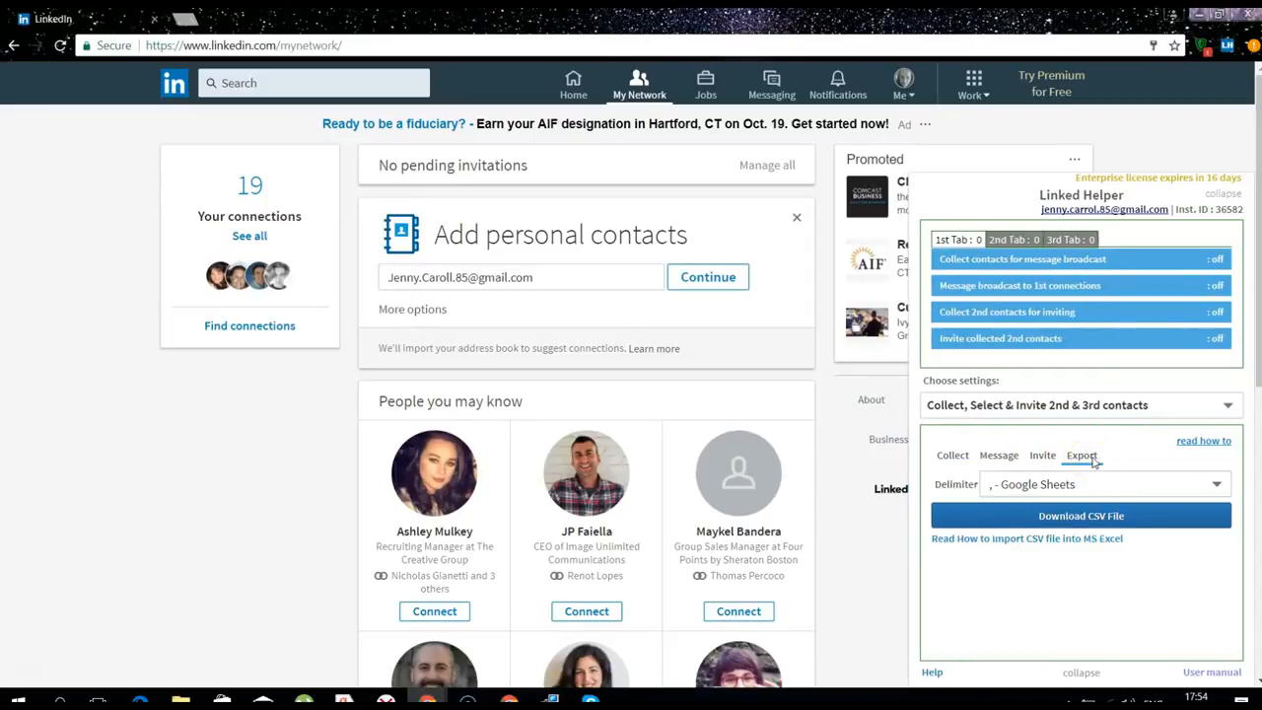
click(1101, 517)
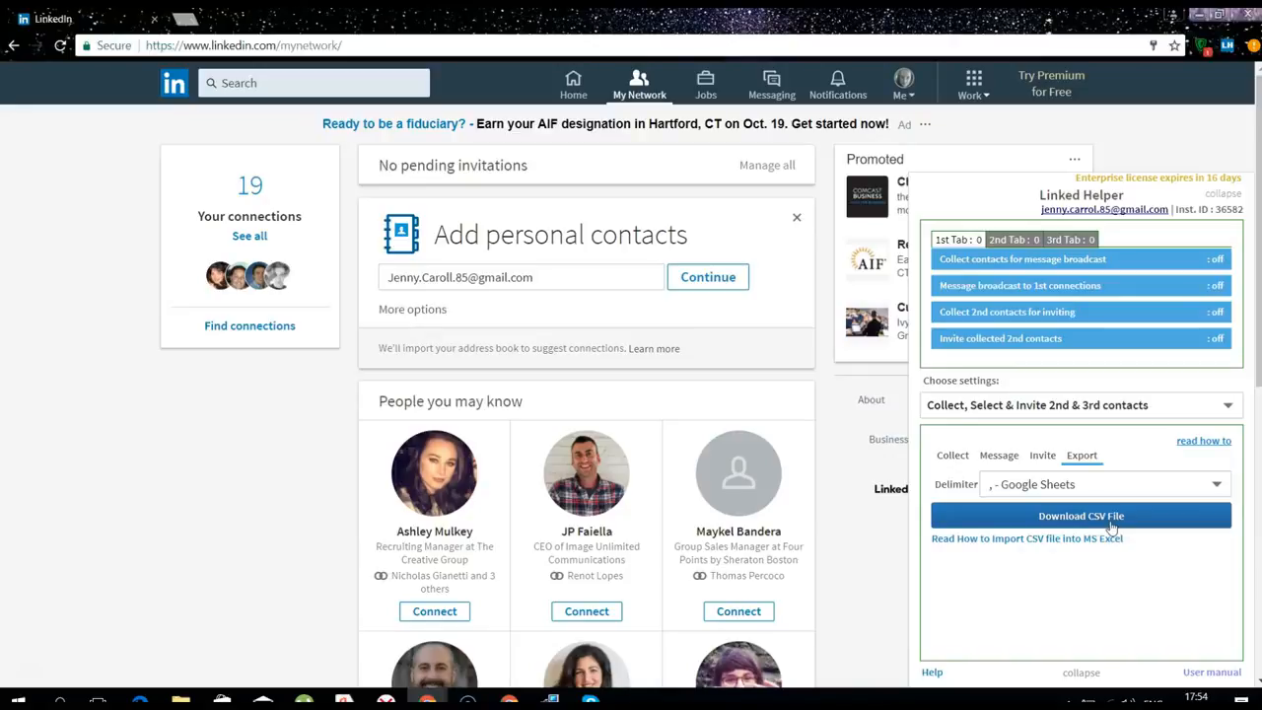
click(1104, 484)
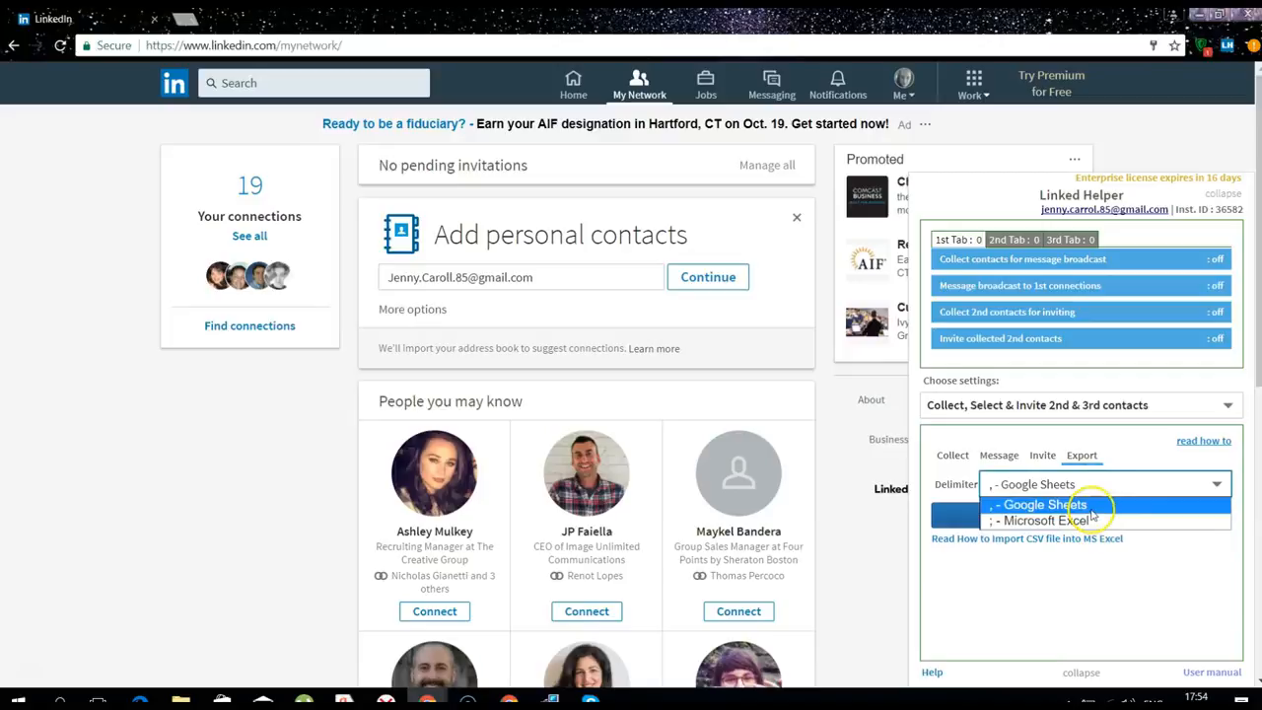
click(1176, 579)
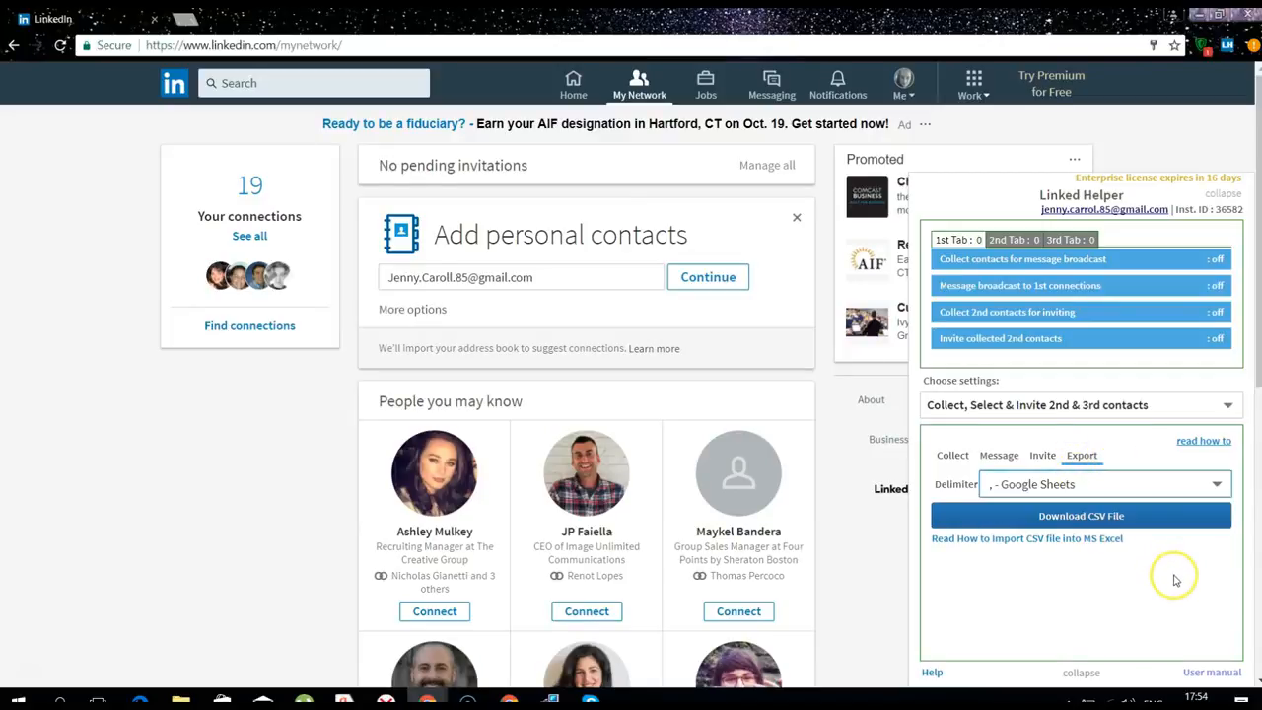